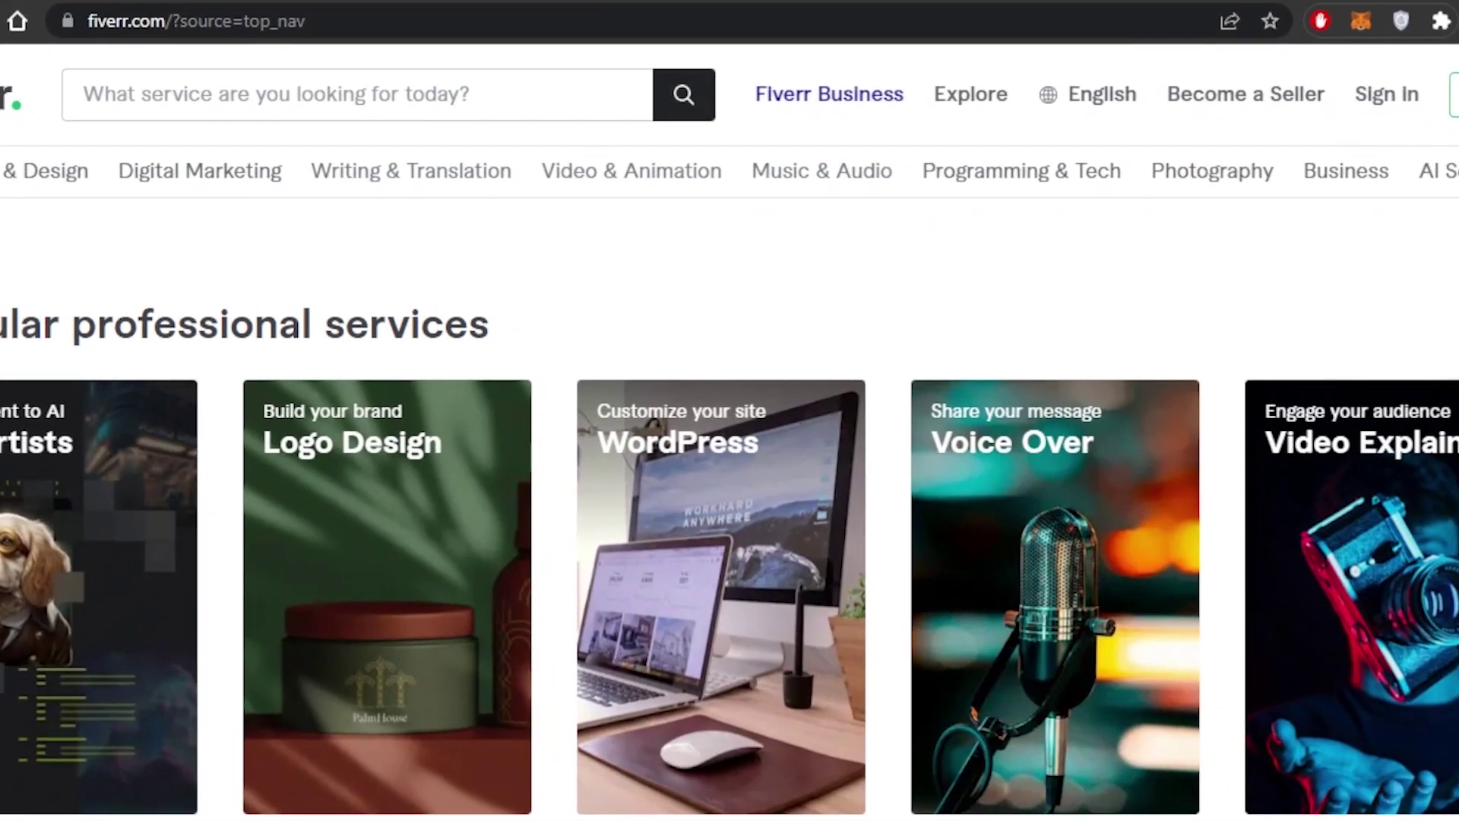
Examine the Fiverr home page, including the popular services, freelance benefits, marketplace categories and business solution sections
scroll(730, 502, "down", 8)
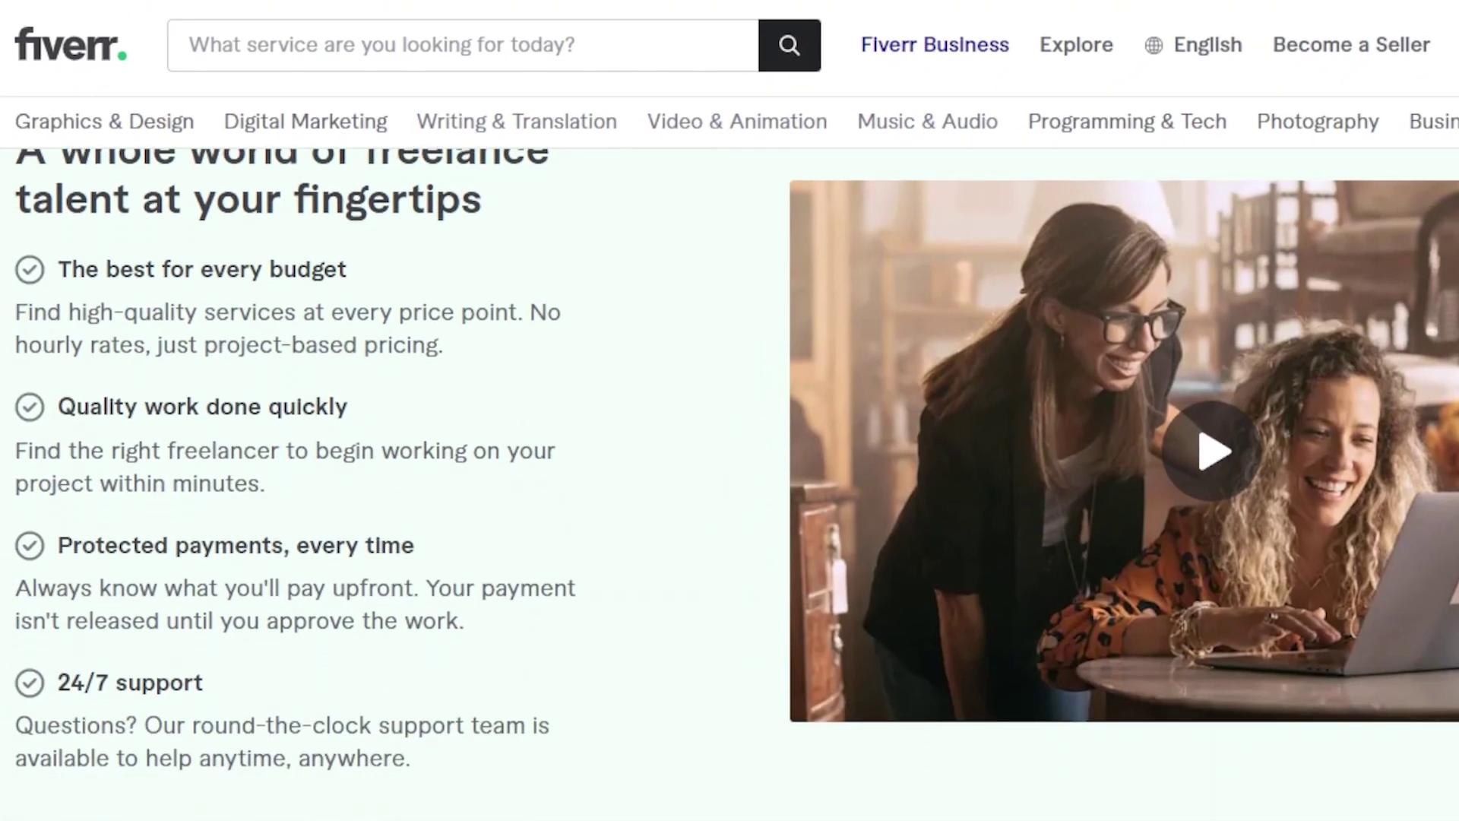
scroll(729, 501, "up", 1)
scroll(730, 486, "up", 8)
scroll(730, 487, "down", 6)
scroll(731, 487, "down", 12)
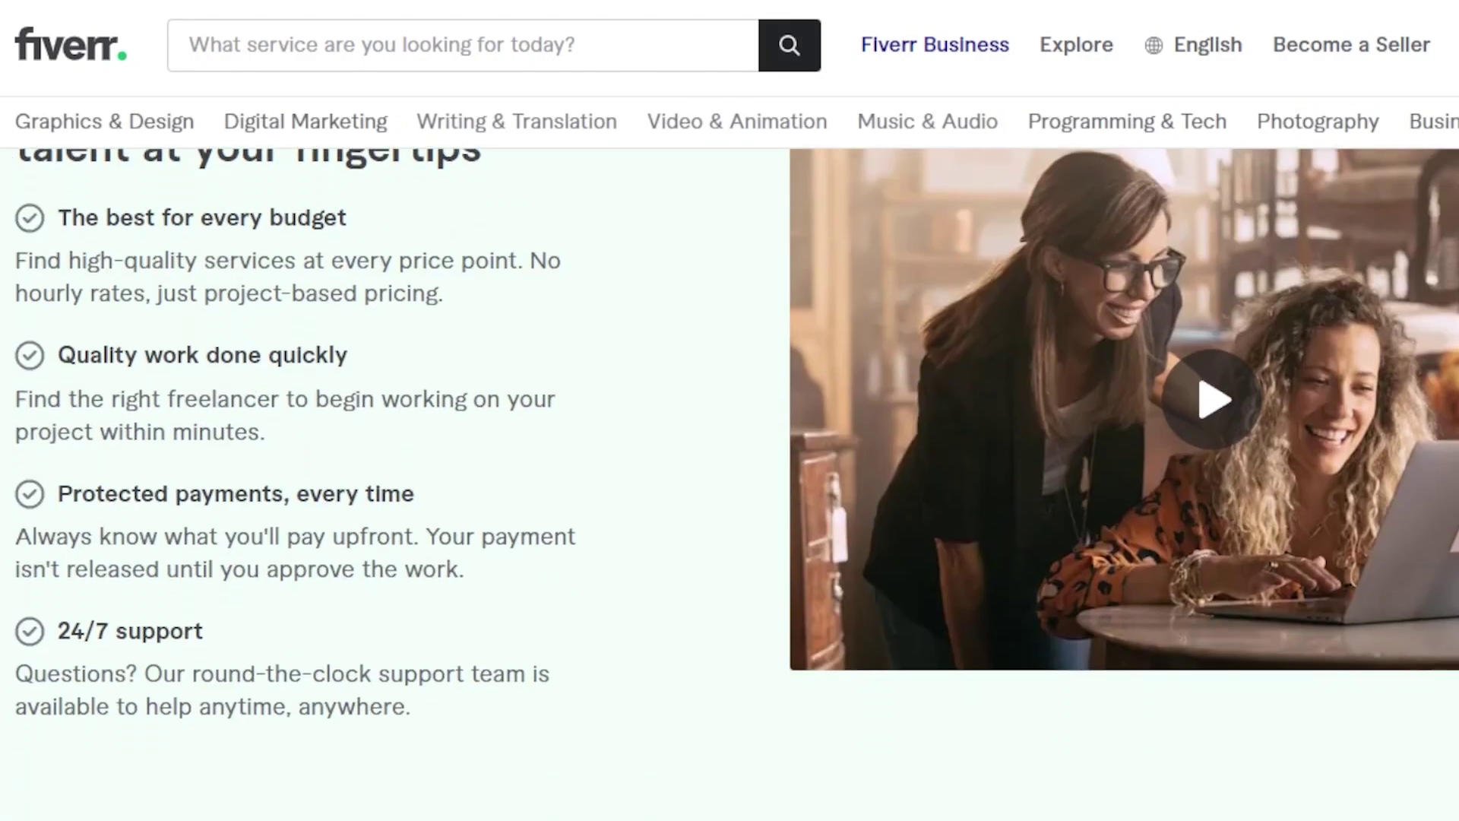
scroll(730, 487, "down", 2)
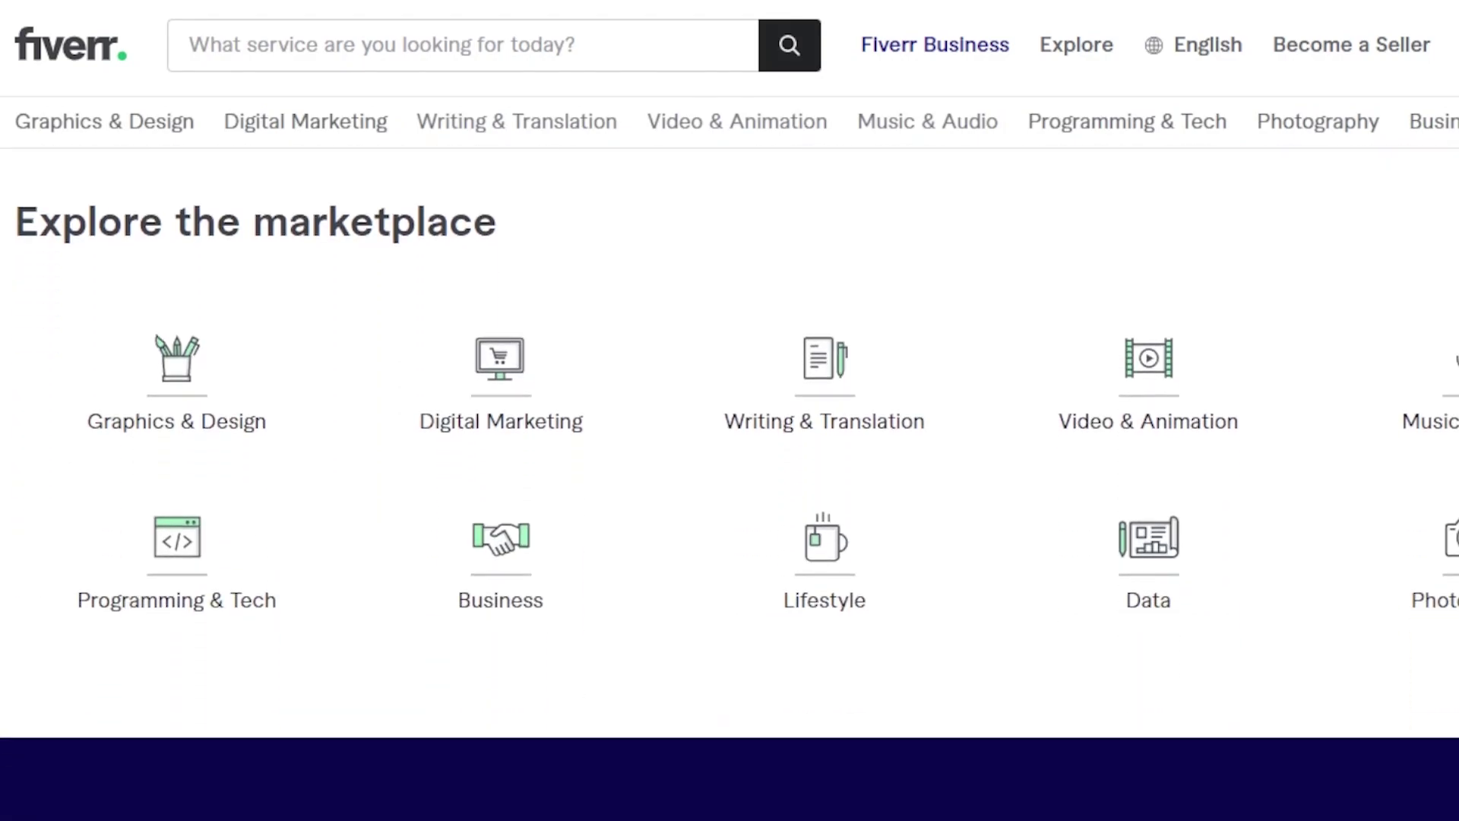
scroll(730, 486, "up", 1)
scroll(730, 486, "up", 15)
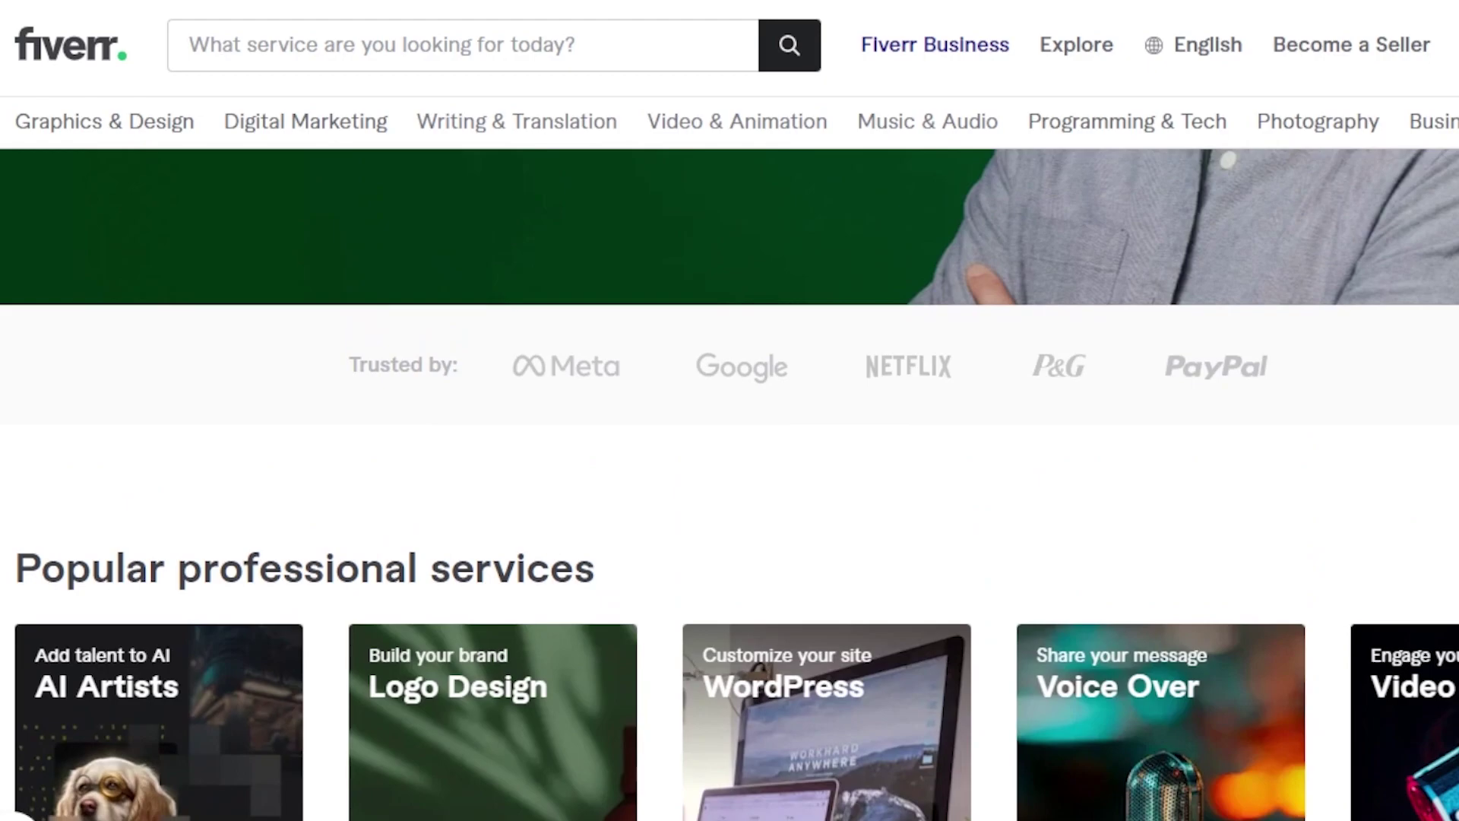
scroll(730, 487, "up", 6)
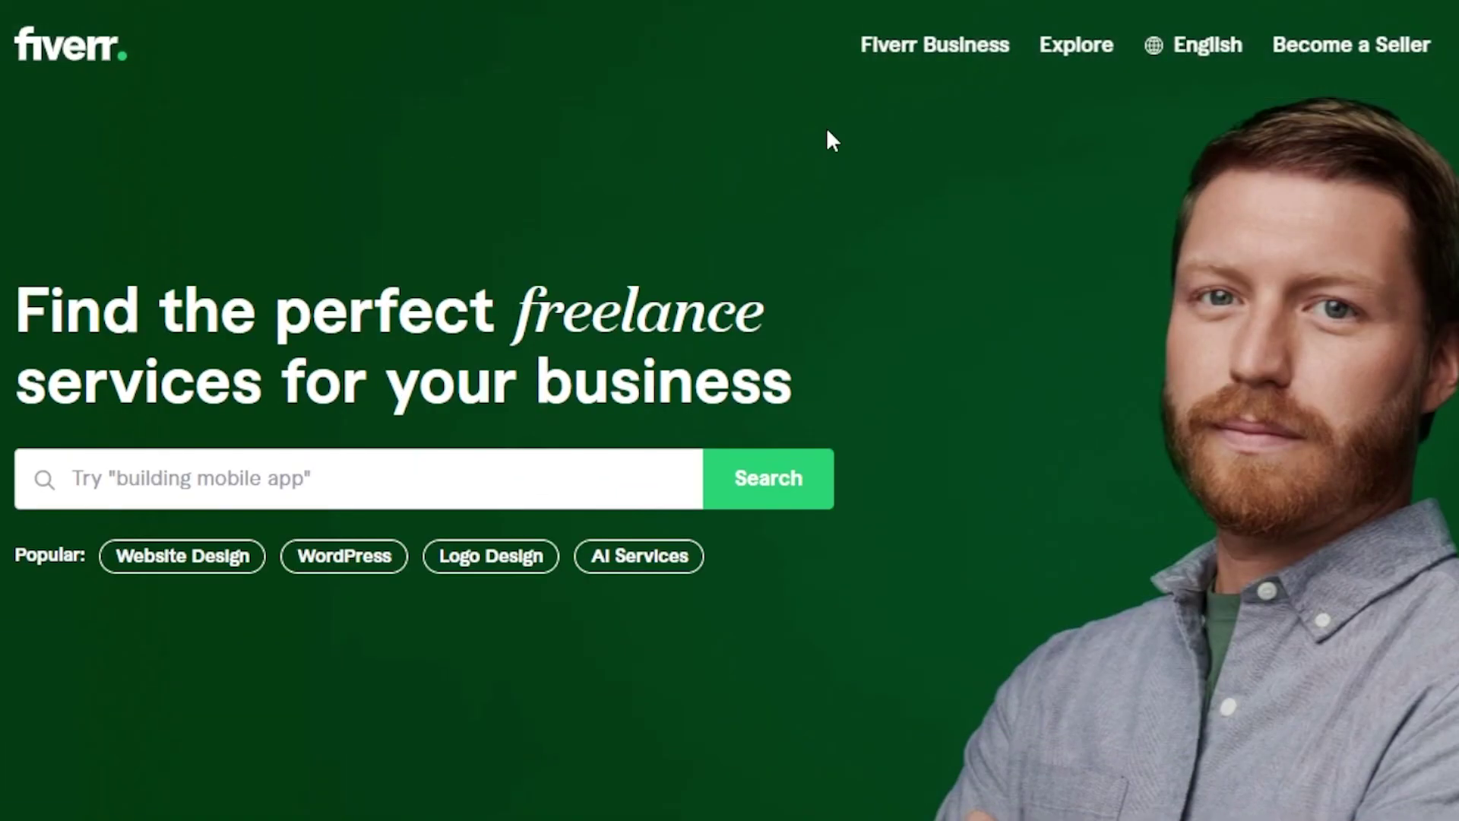
scroll(729, 487, "down", 10)
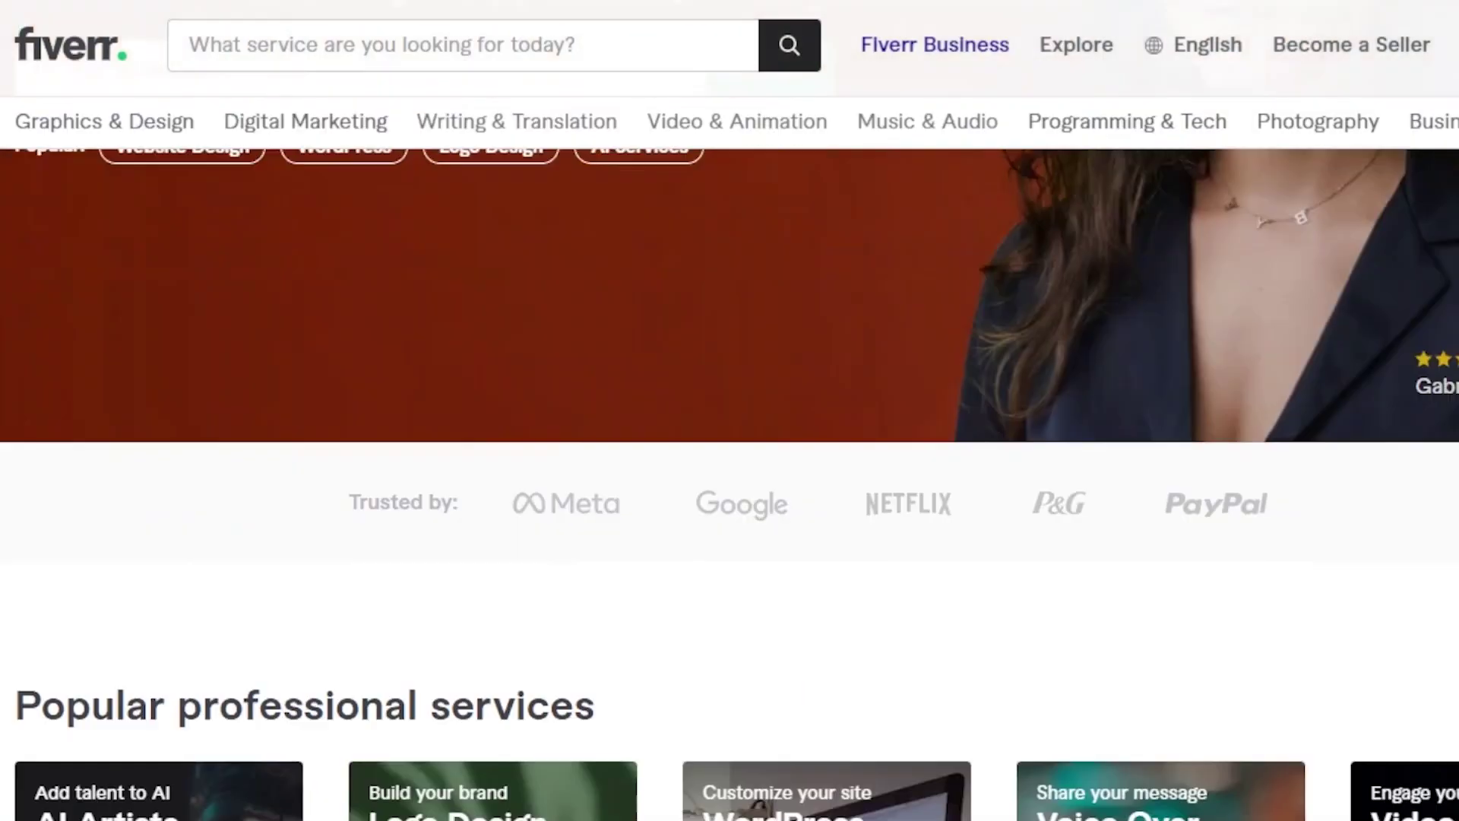
scroll(729, 486, "down", 3)
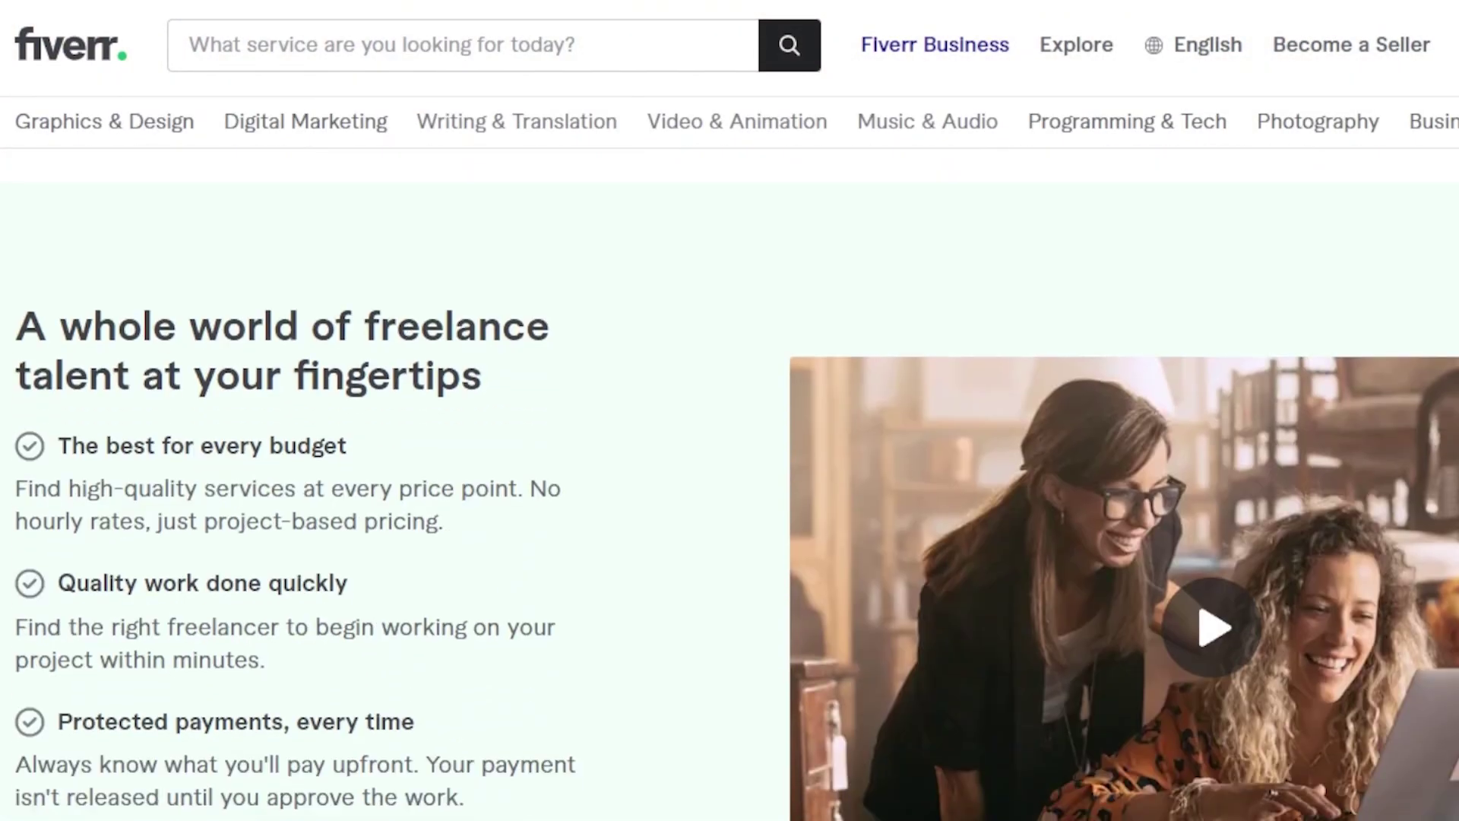
scroll(729, 486, "down", 12)
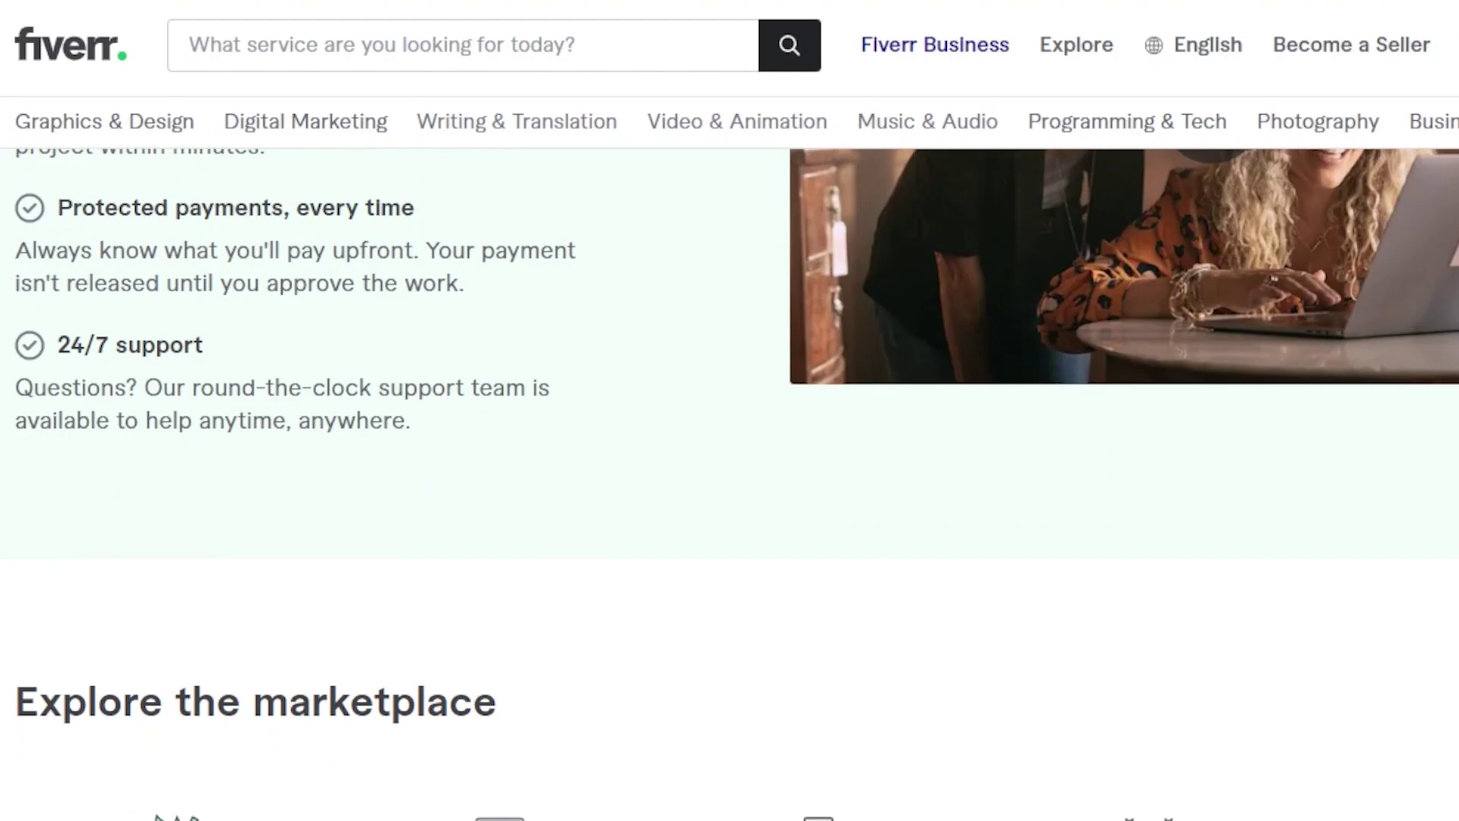
scroll(730, 486, "down", 4)
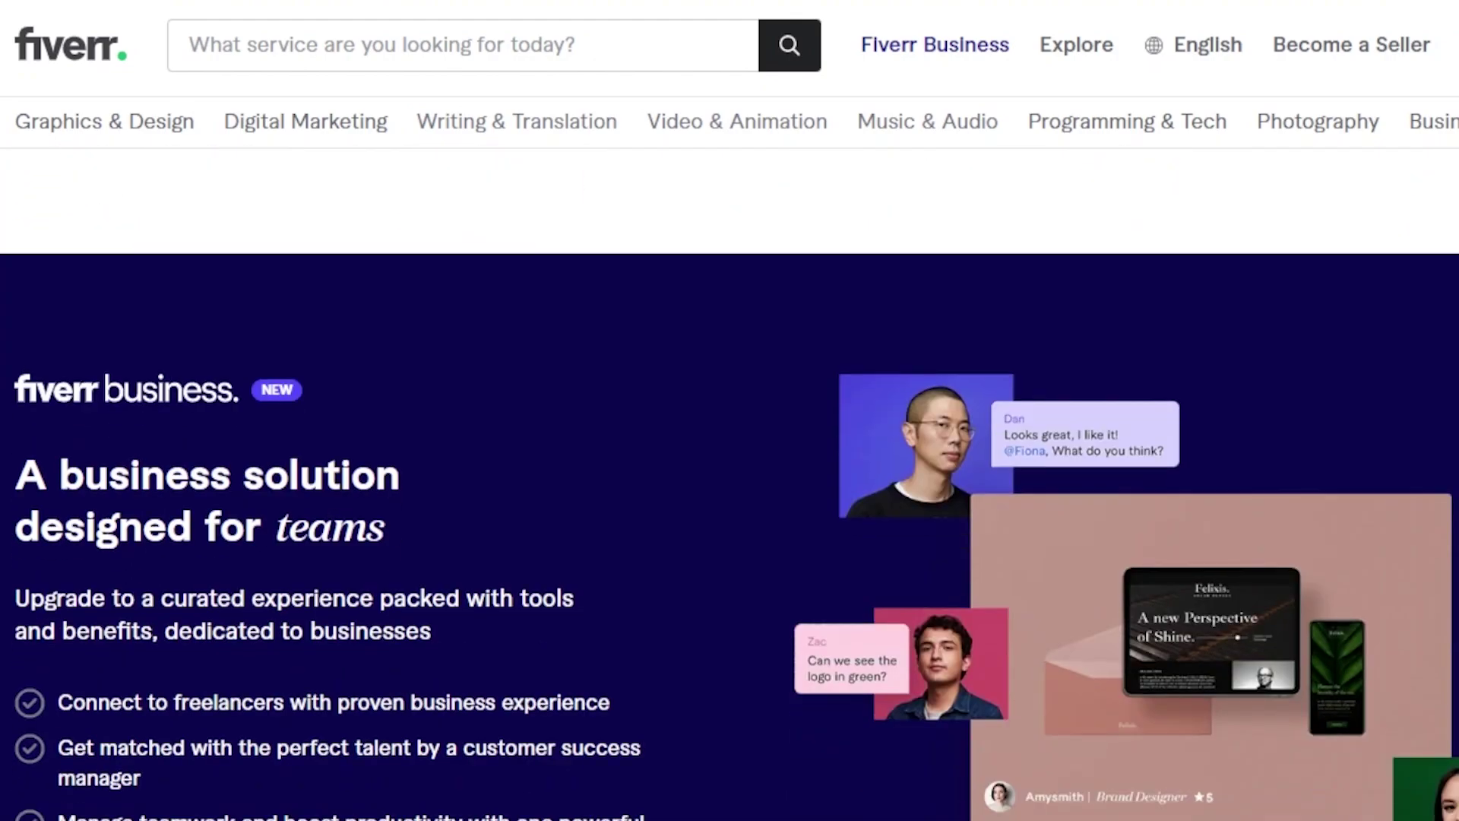
scroll(730, 487, "up", 10)
scroll(730, 456, "up", 10)
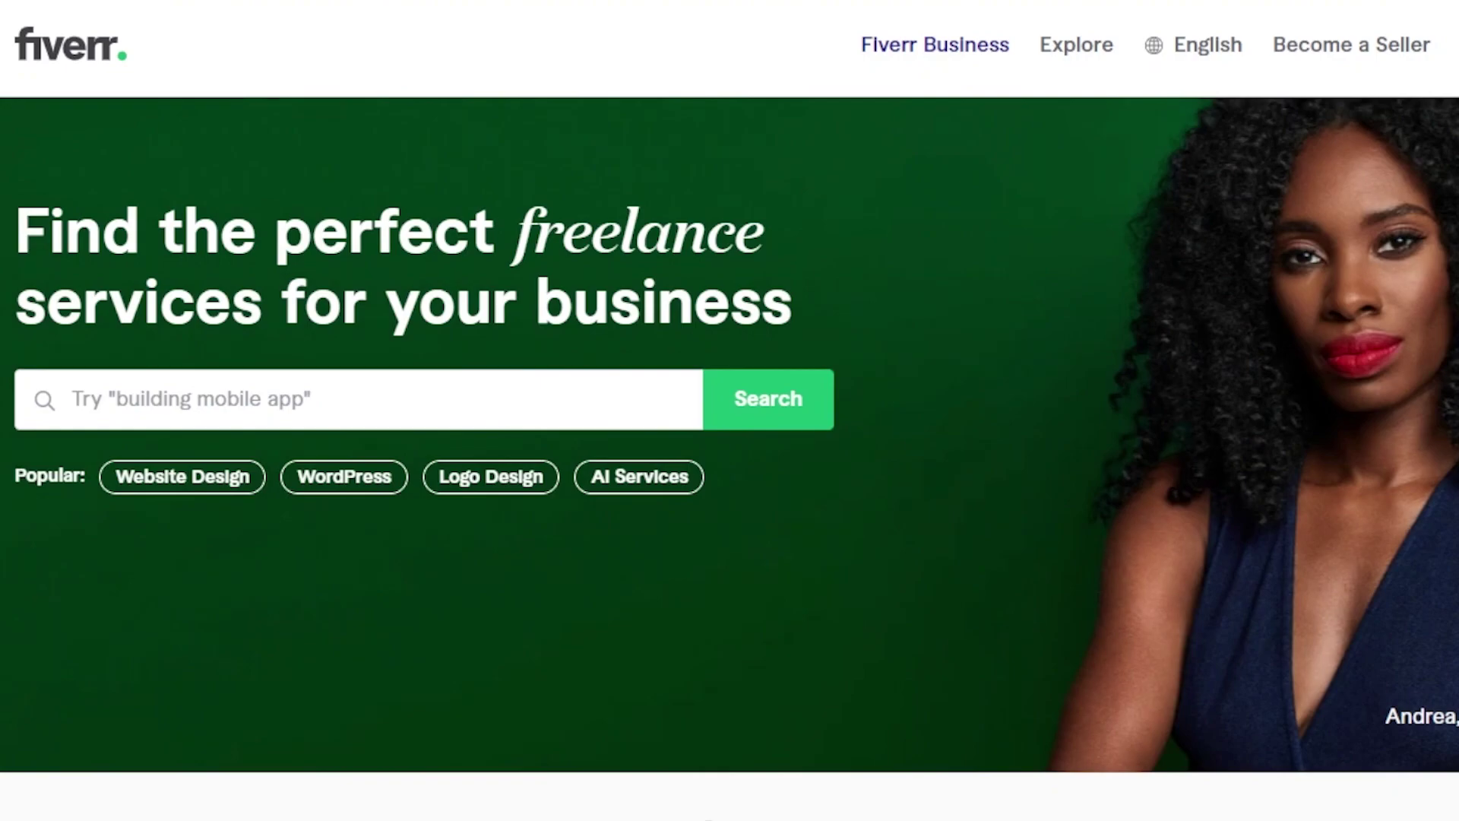
scroll(731, 456, "down", 10)
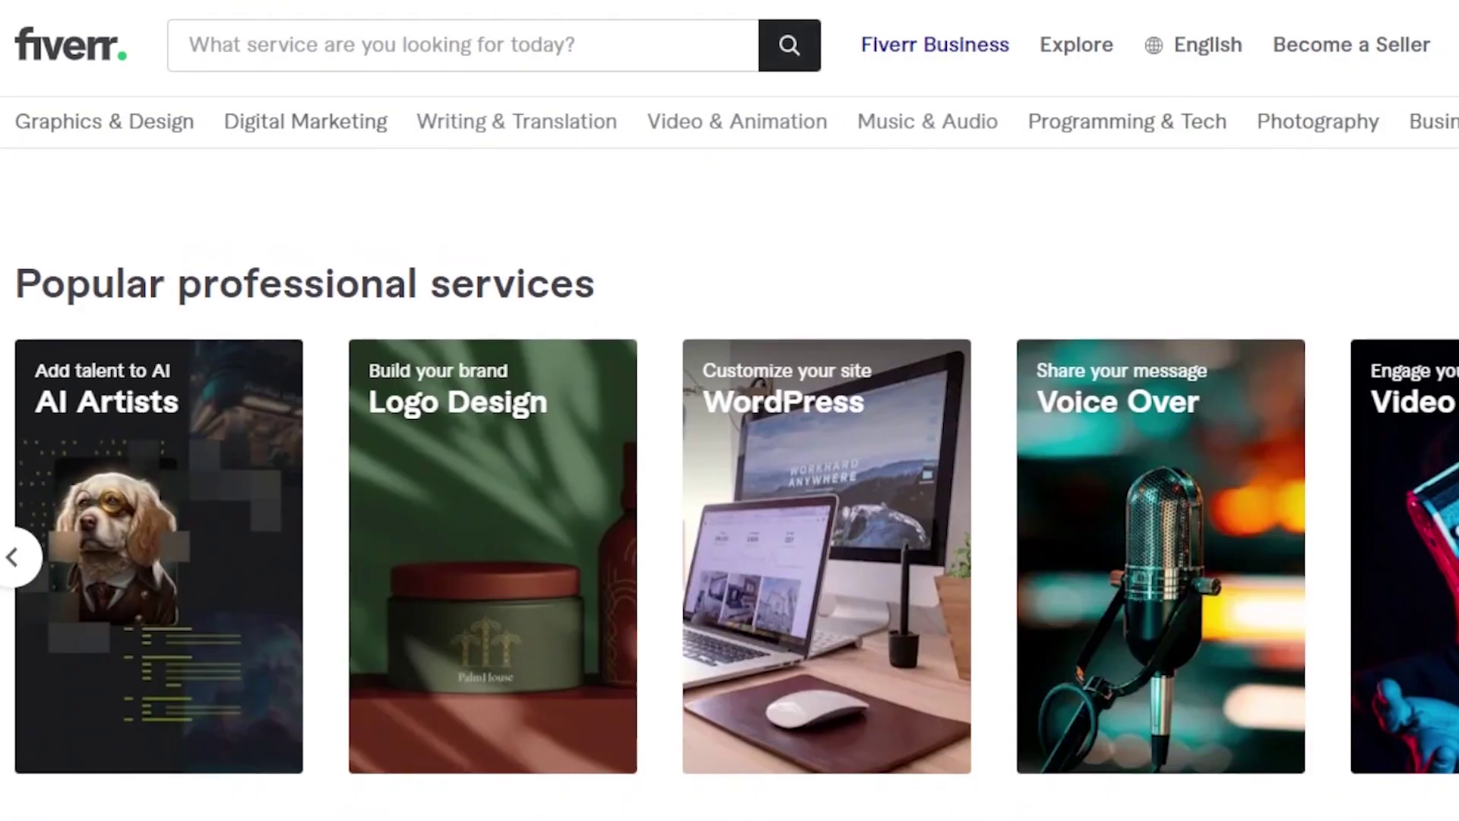
scroll(730, 456, "down", 2)
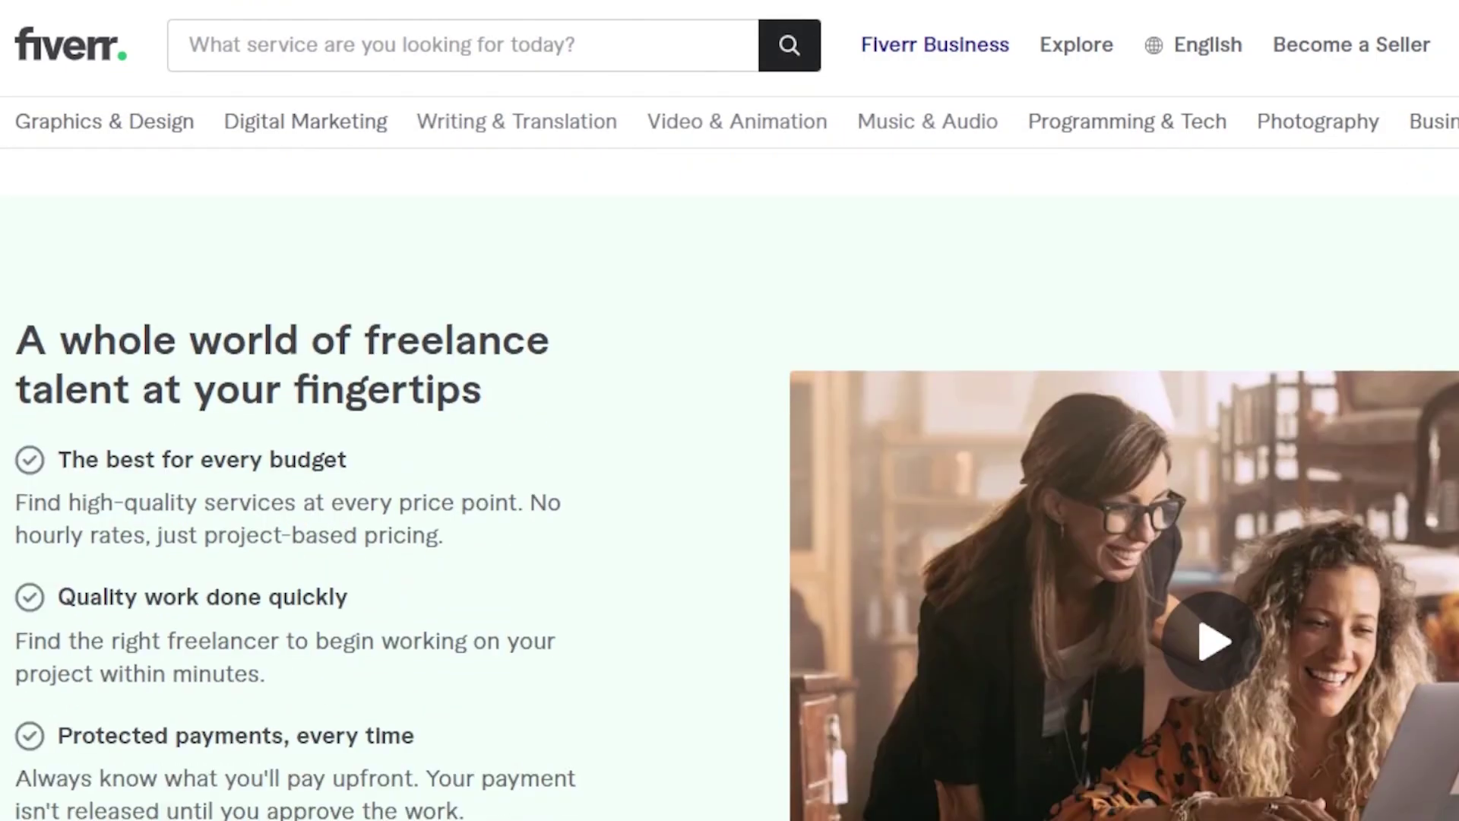
scroll(730, 456, "up", 12)
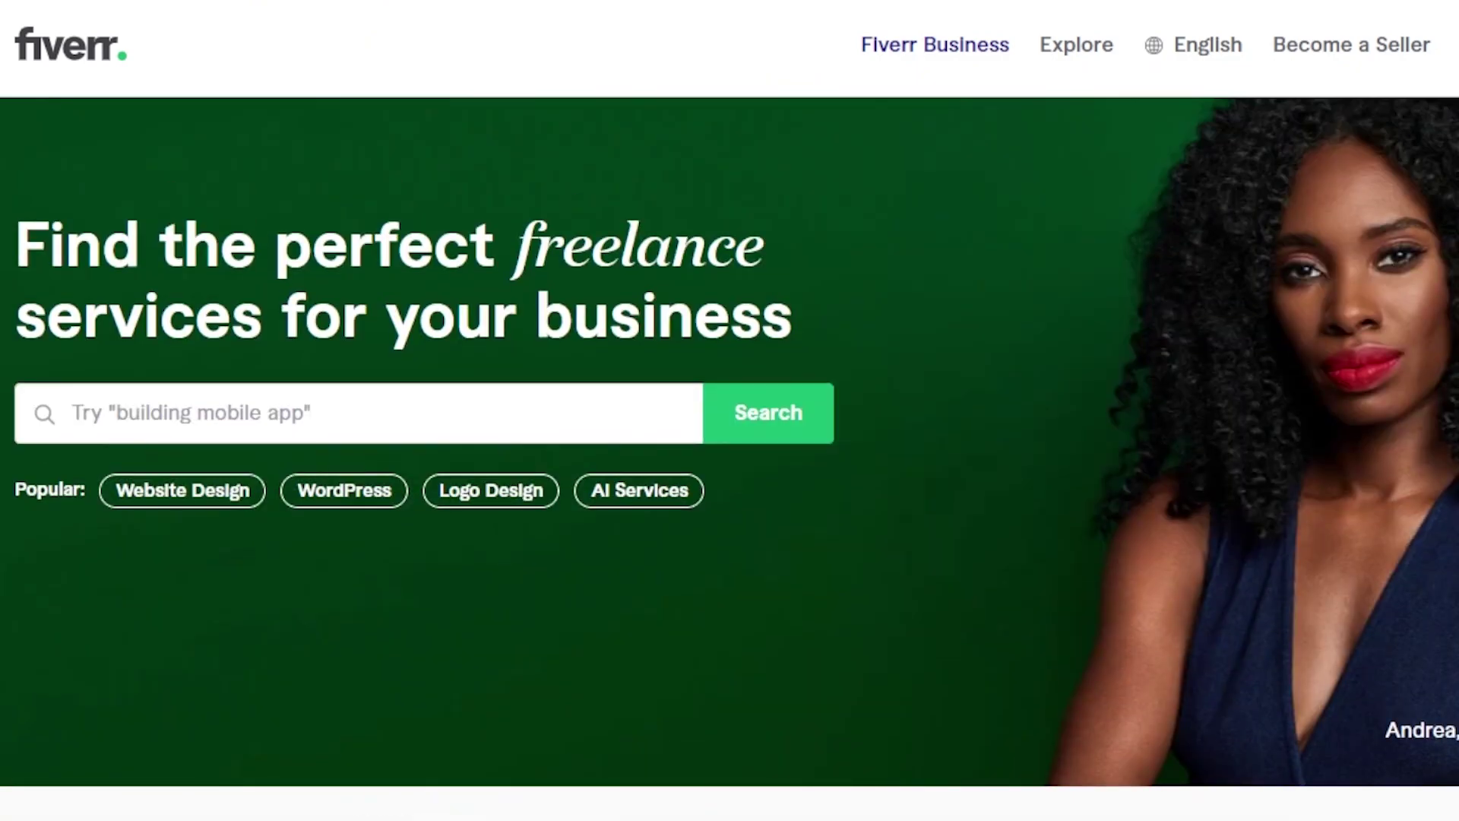
scroll(730, 456, "down", 2)
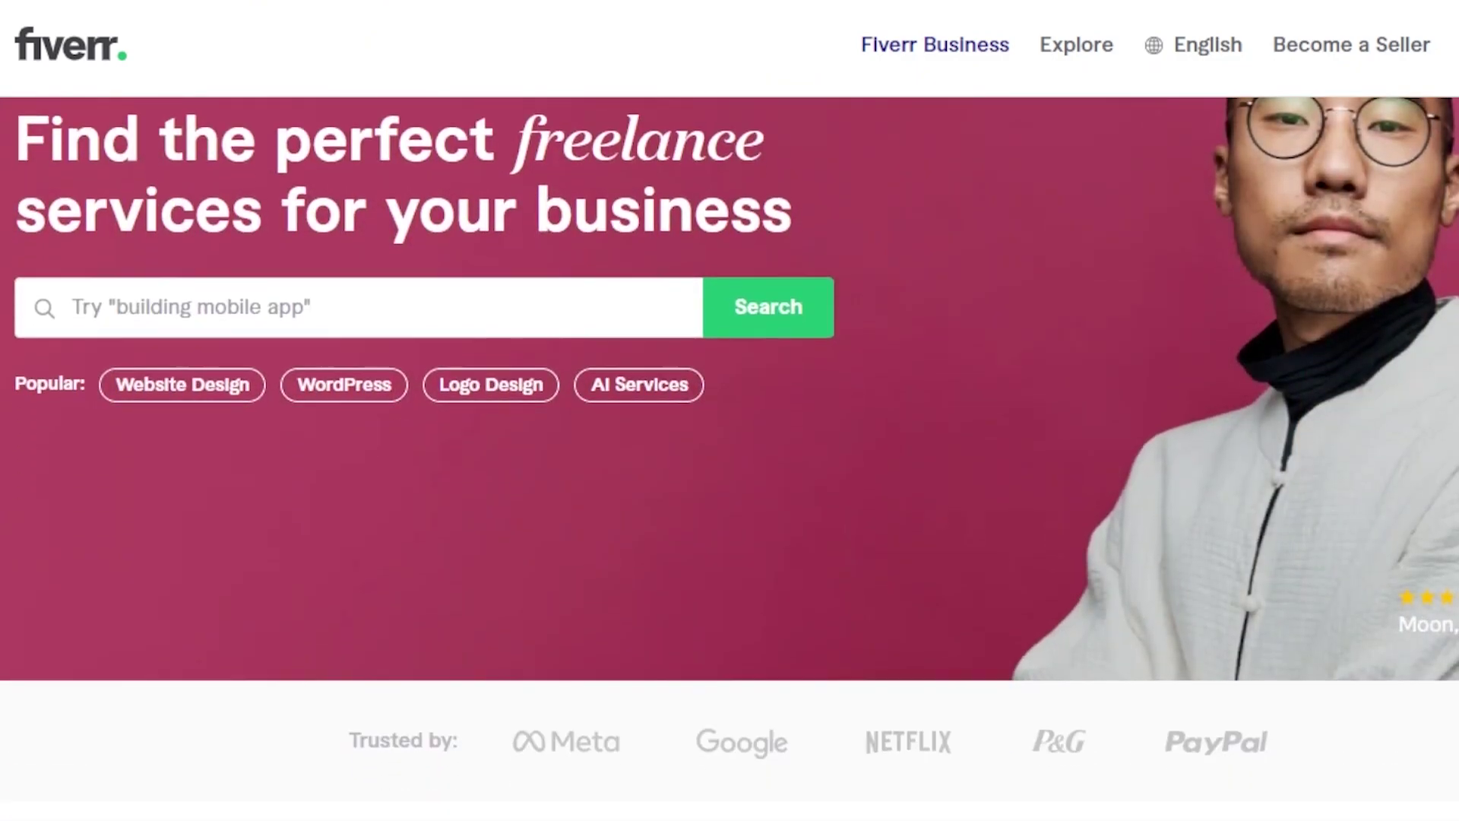
scroll(1173, 120, "up", 2)
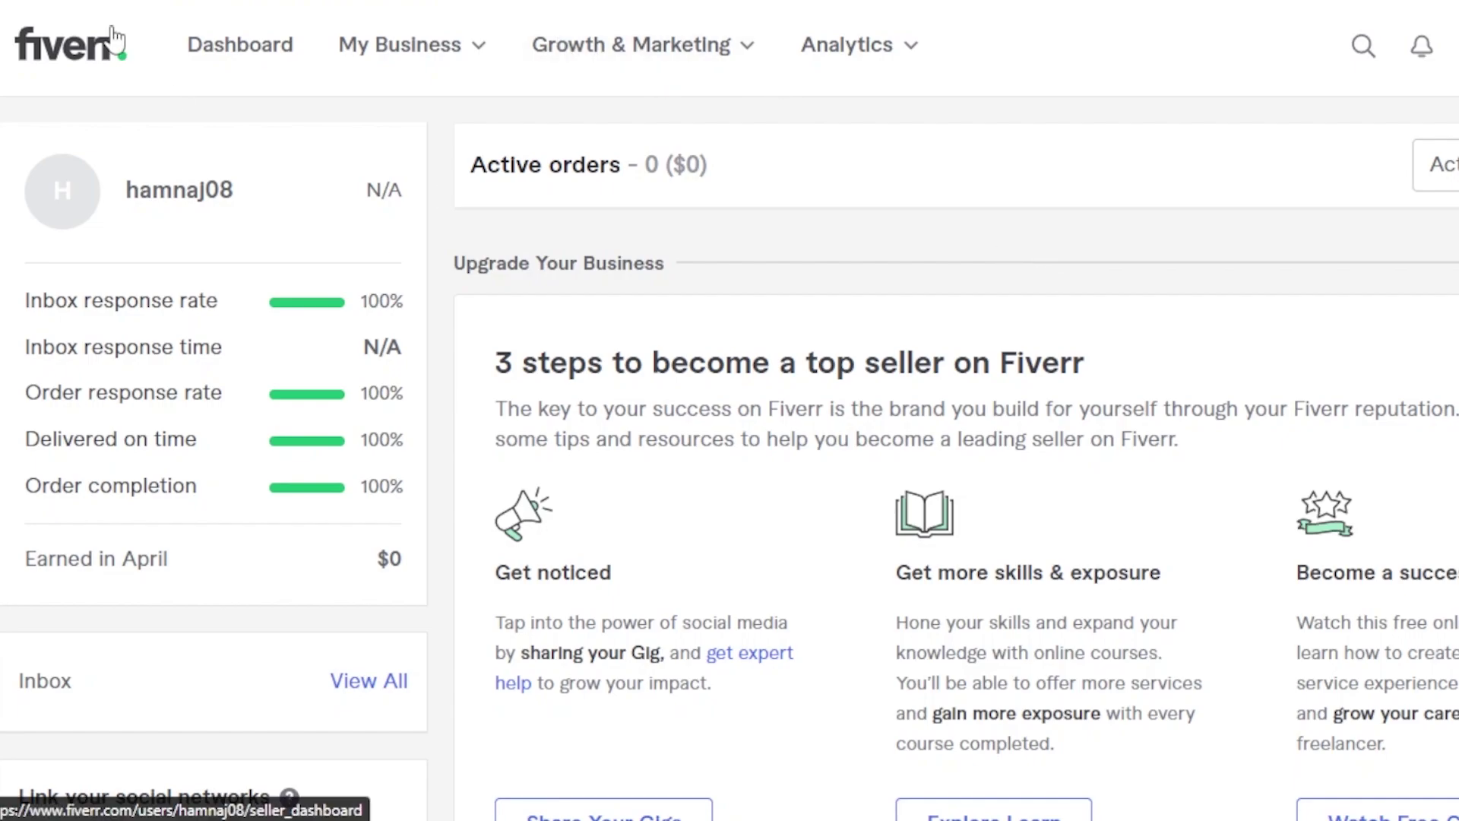
left_click(480, 54)
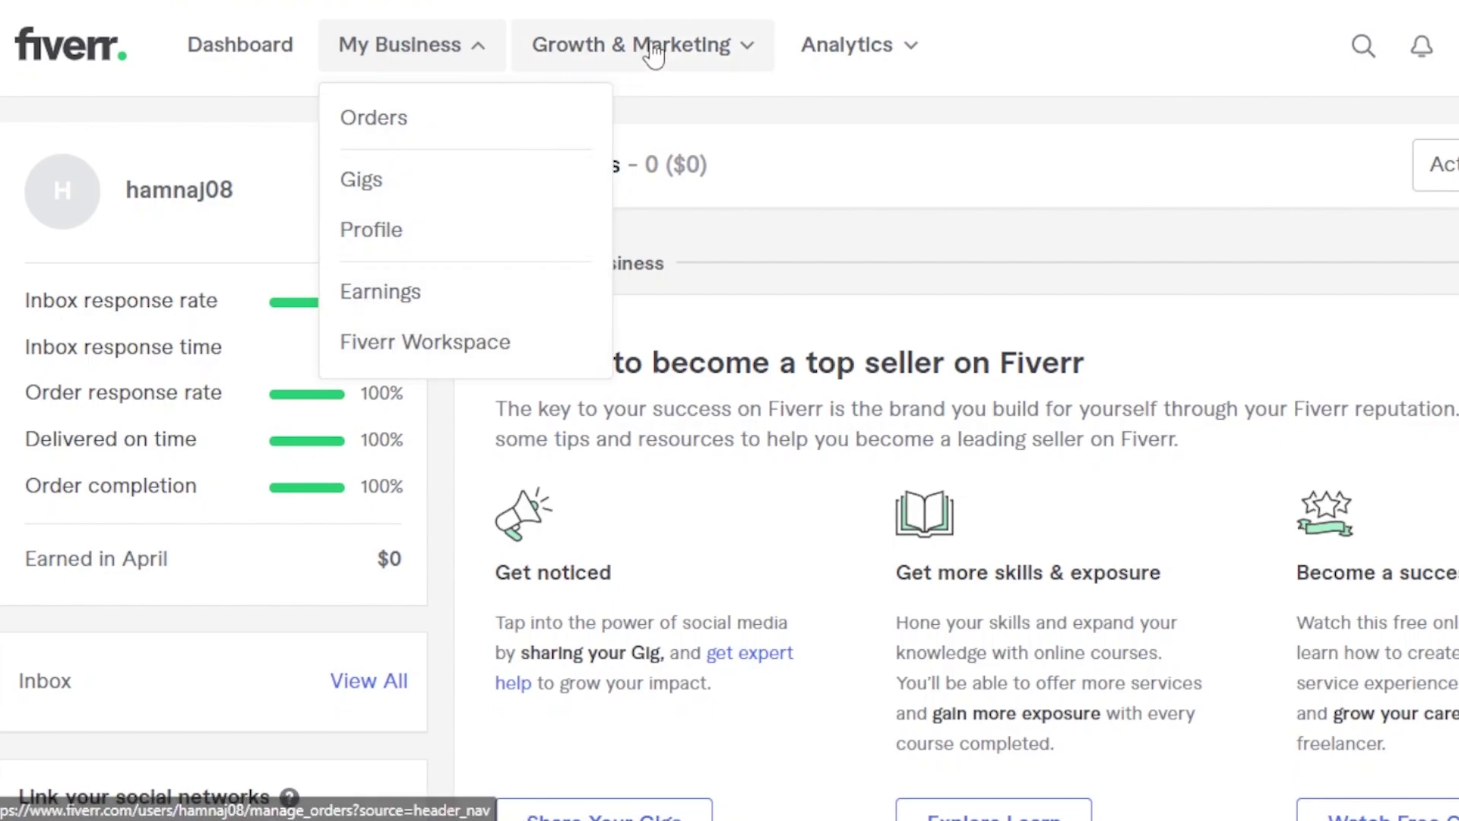
left_click(745, 55)
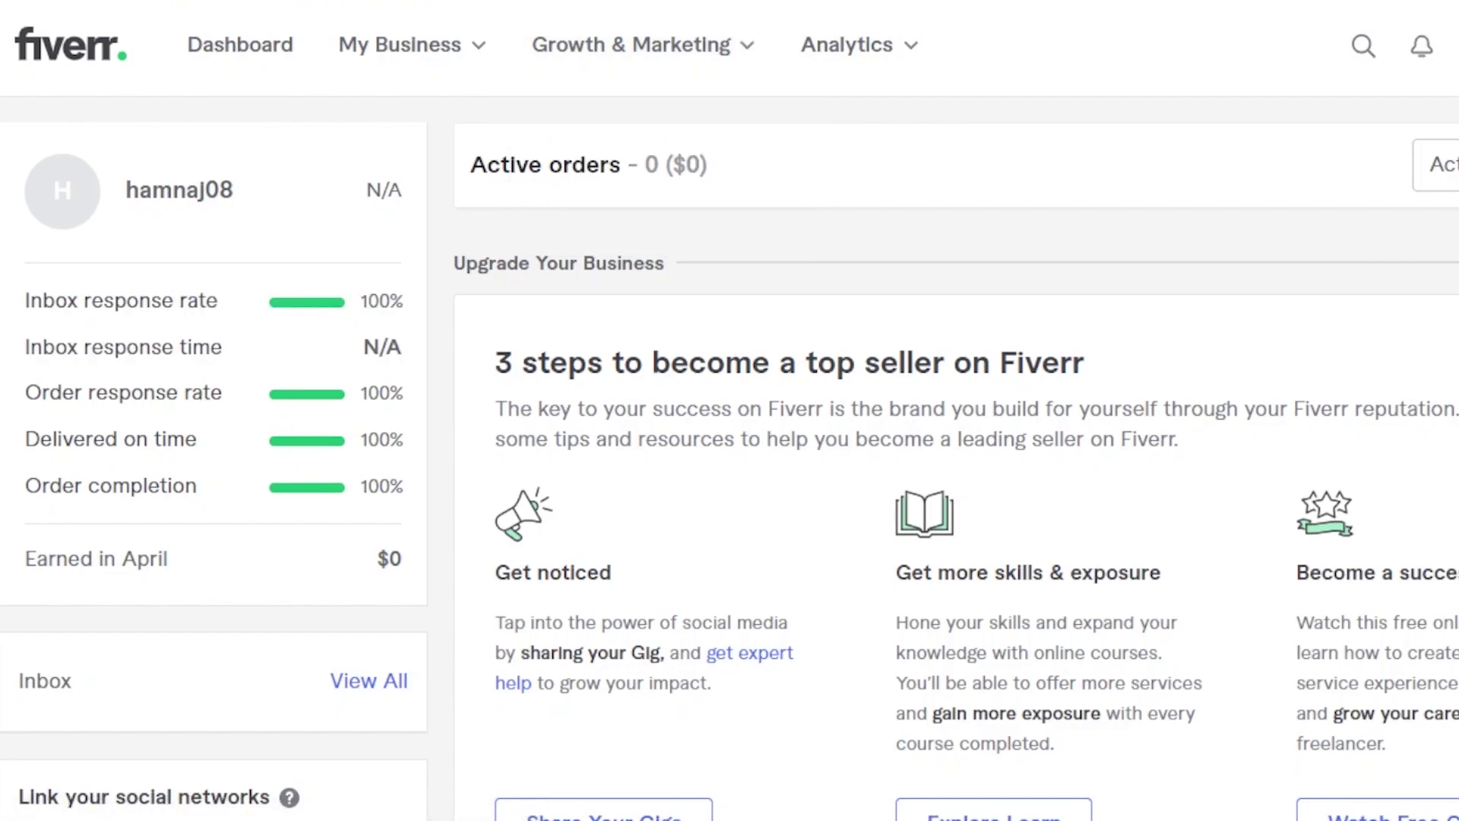
scroll(1379, 271, "down", 4)
scroll(729, 411, "up", 4)
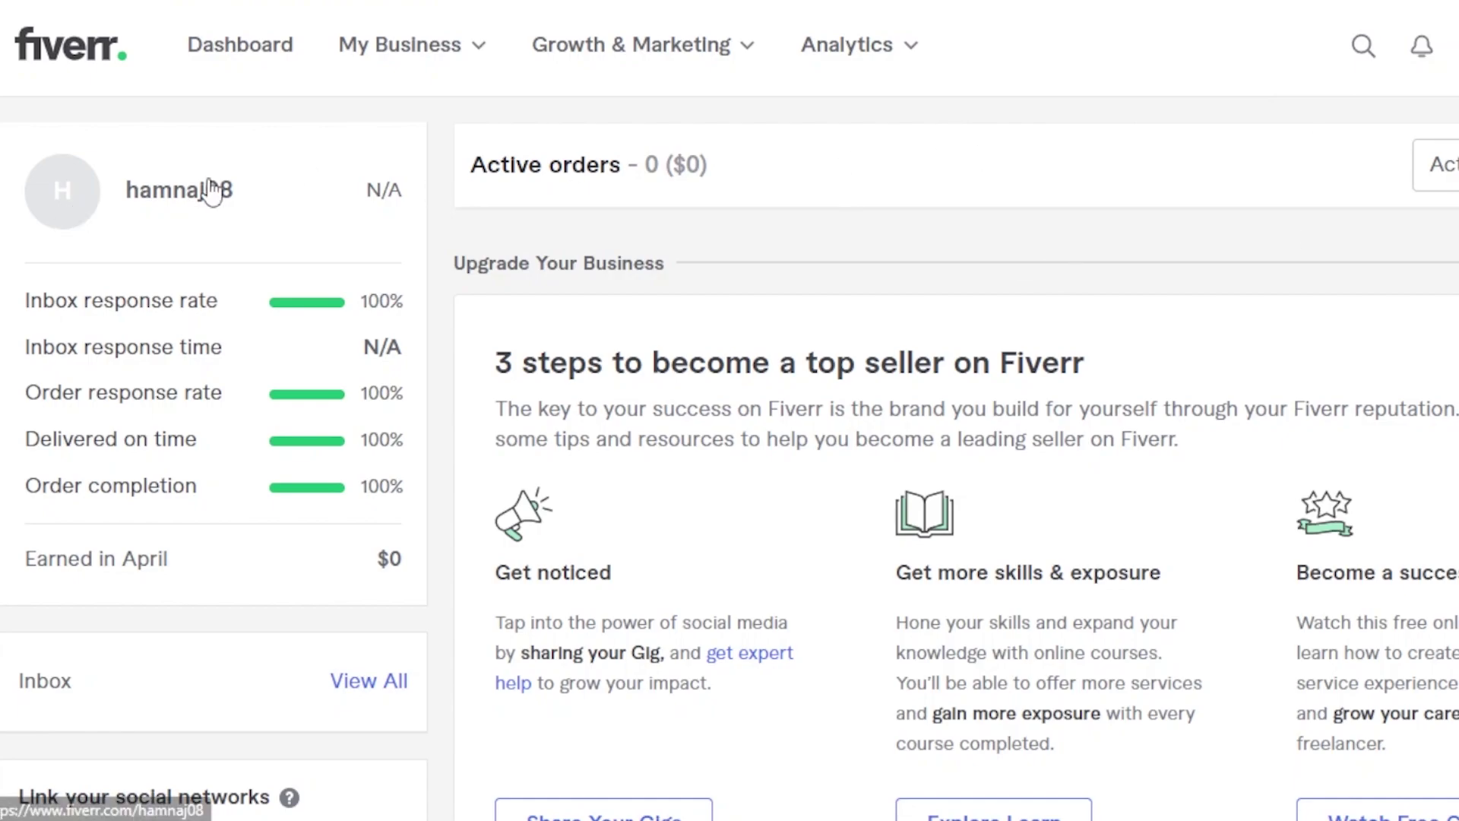
Open the seller profile page from the dashboard, review its sections and draft gigs, and dismiss the display-name tip and audio download bar
left_click(81, 209)
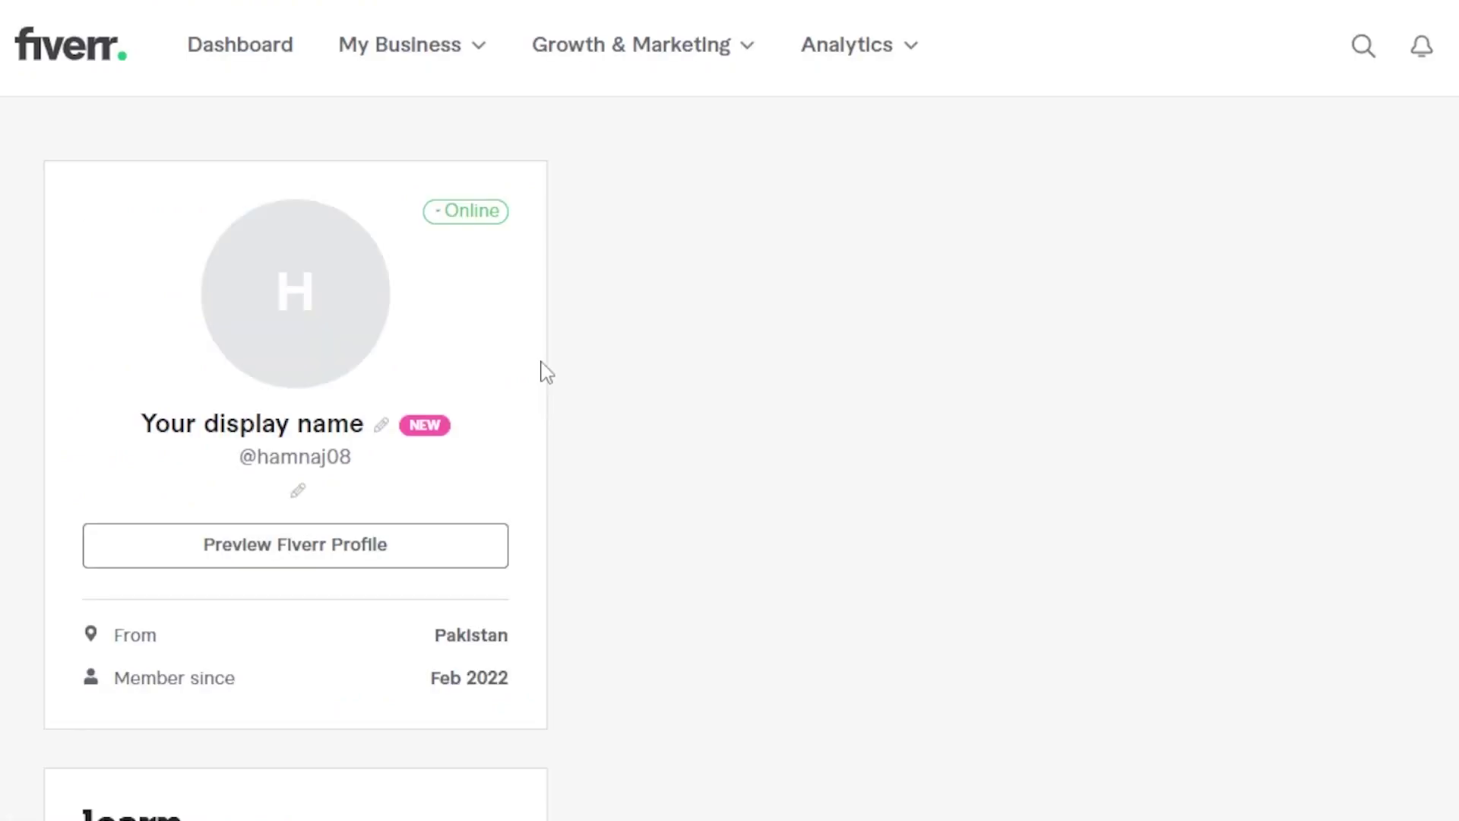
scroll(730, 410, "down", 8)
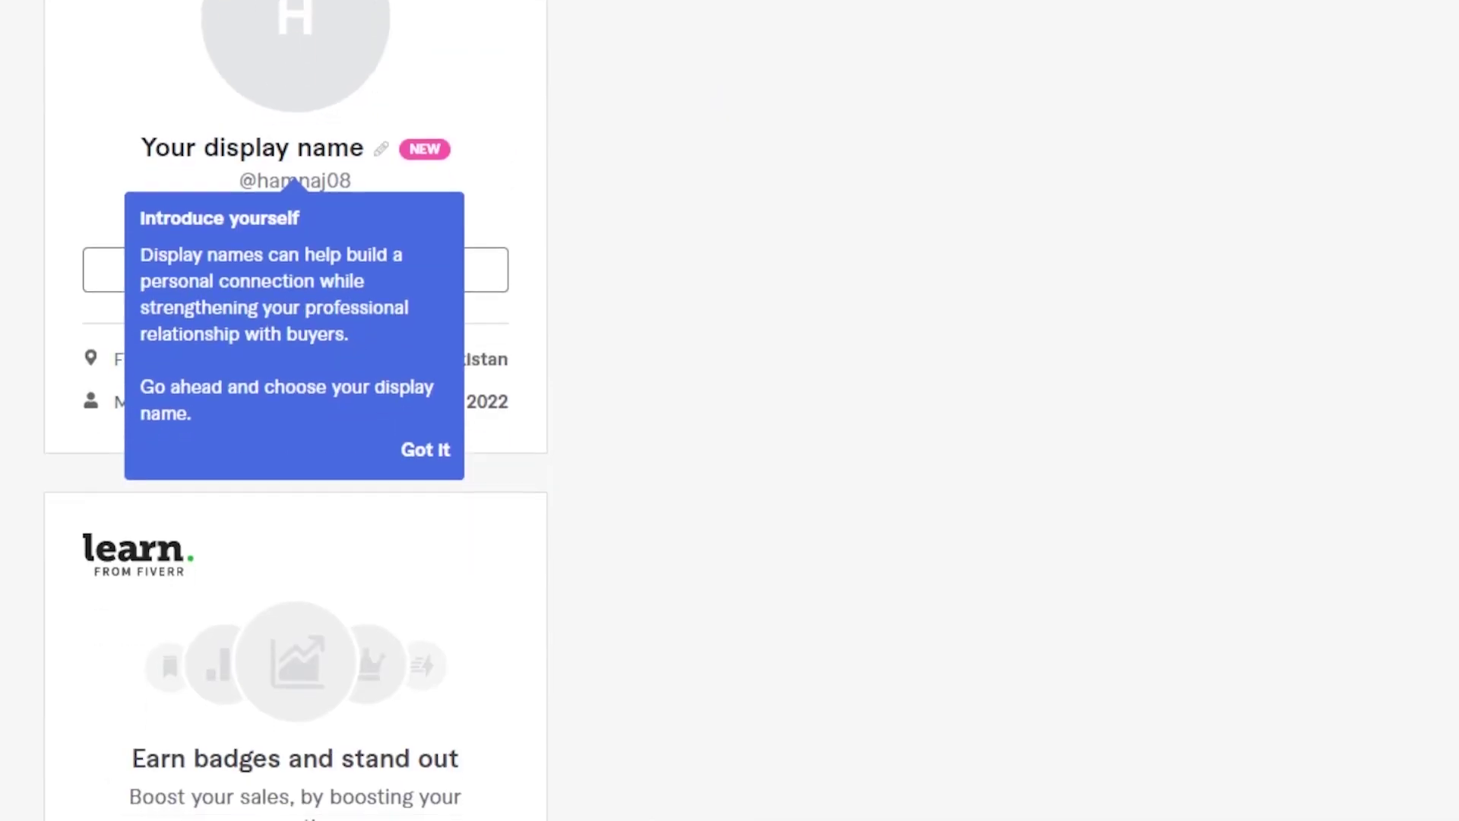
scroll(729, 410, "up", 4)
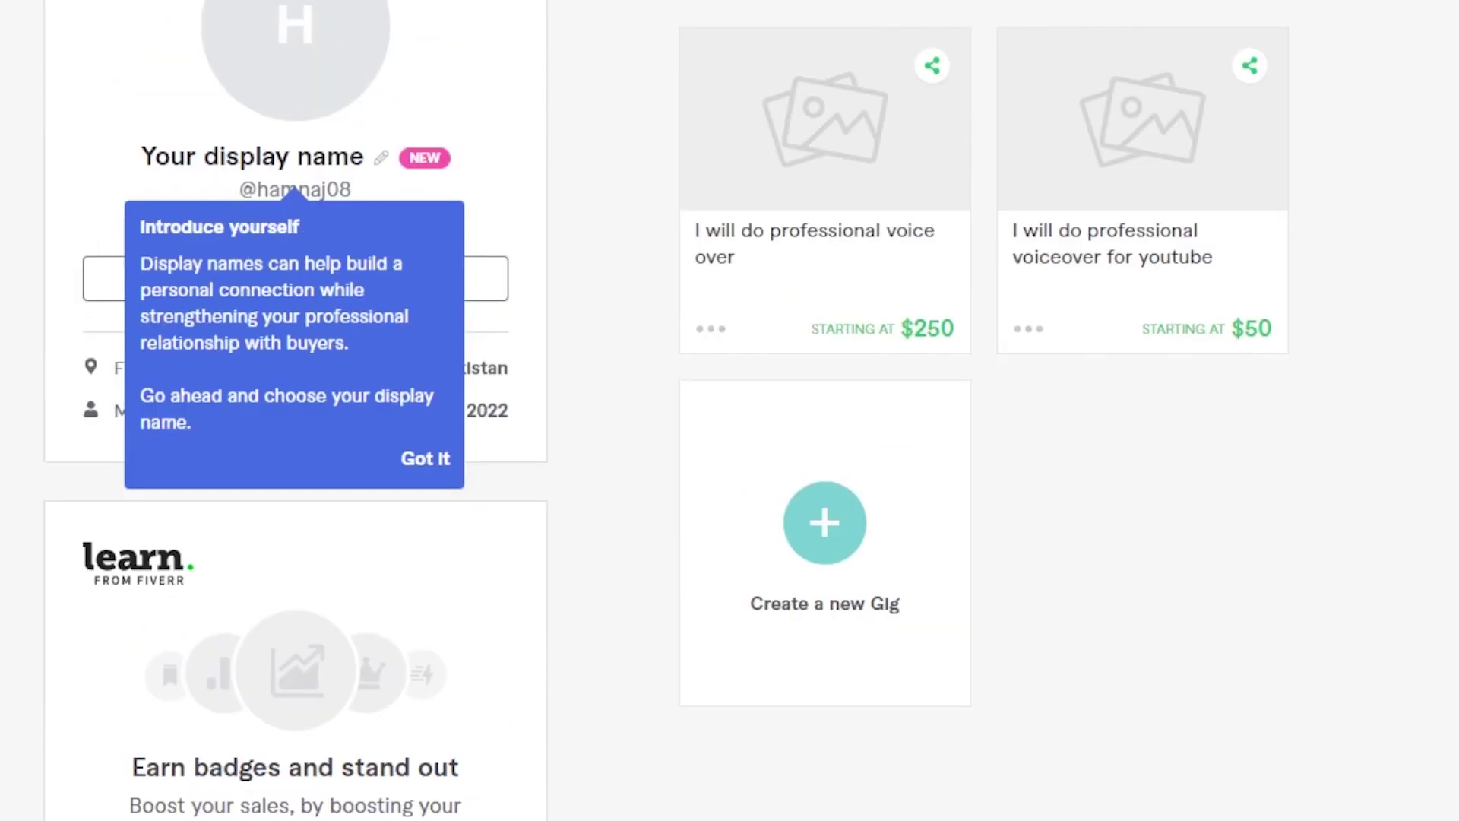
left_click(1345, 218)
scroll(730, 410, "down", 10)
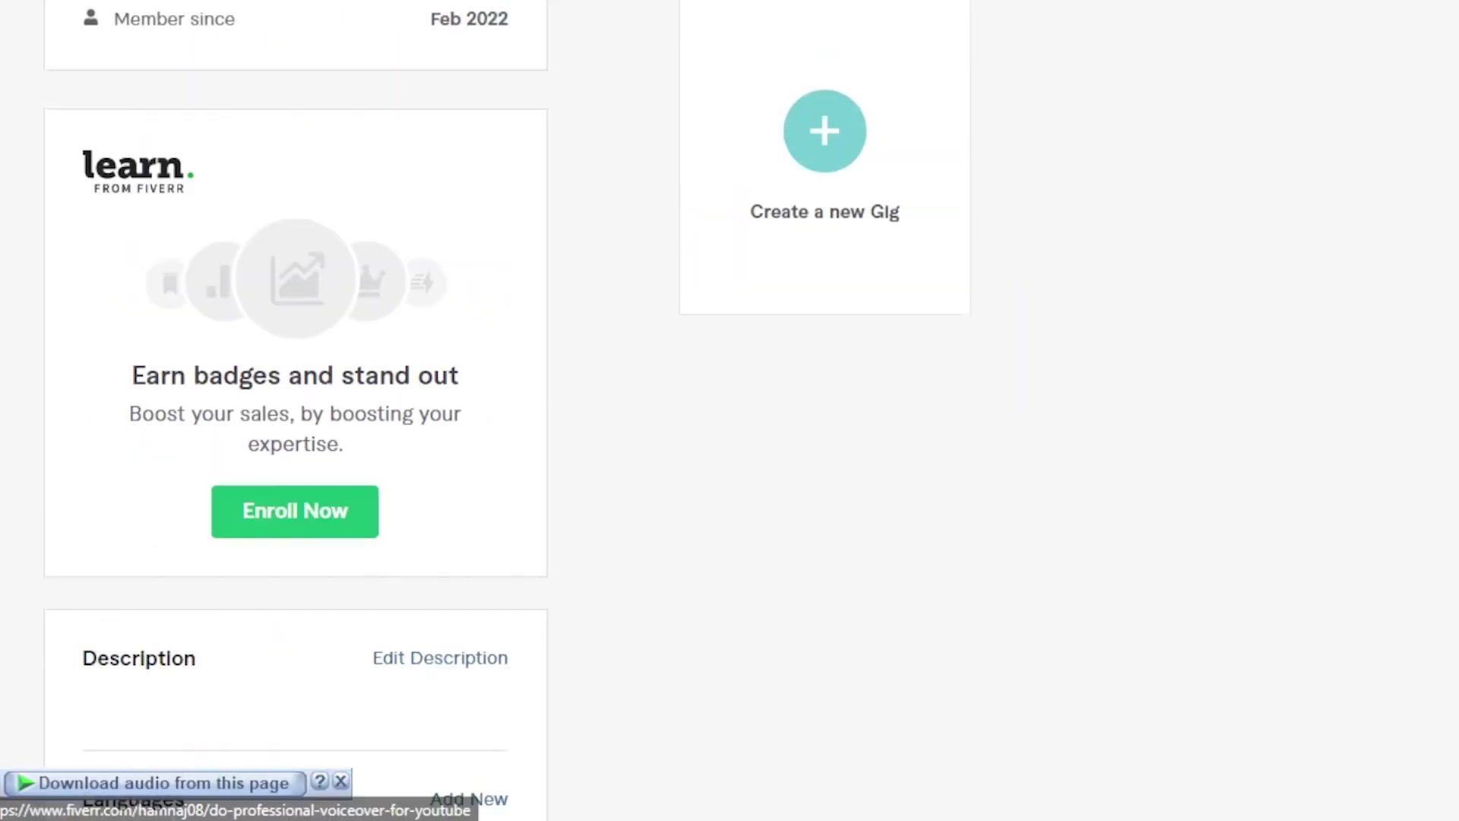
scroll(729, 411, "up", 2)
scroll(729, 410, "up", 6)
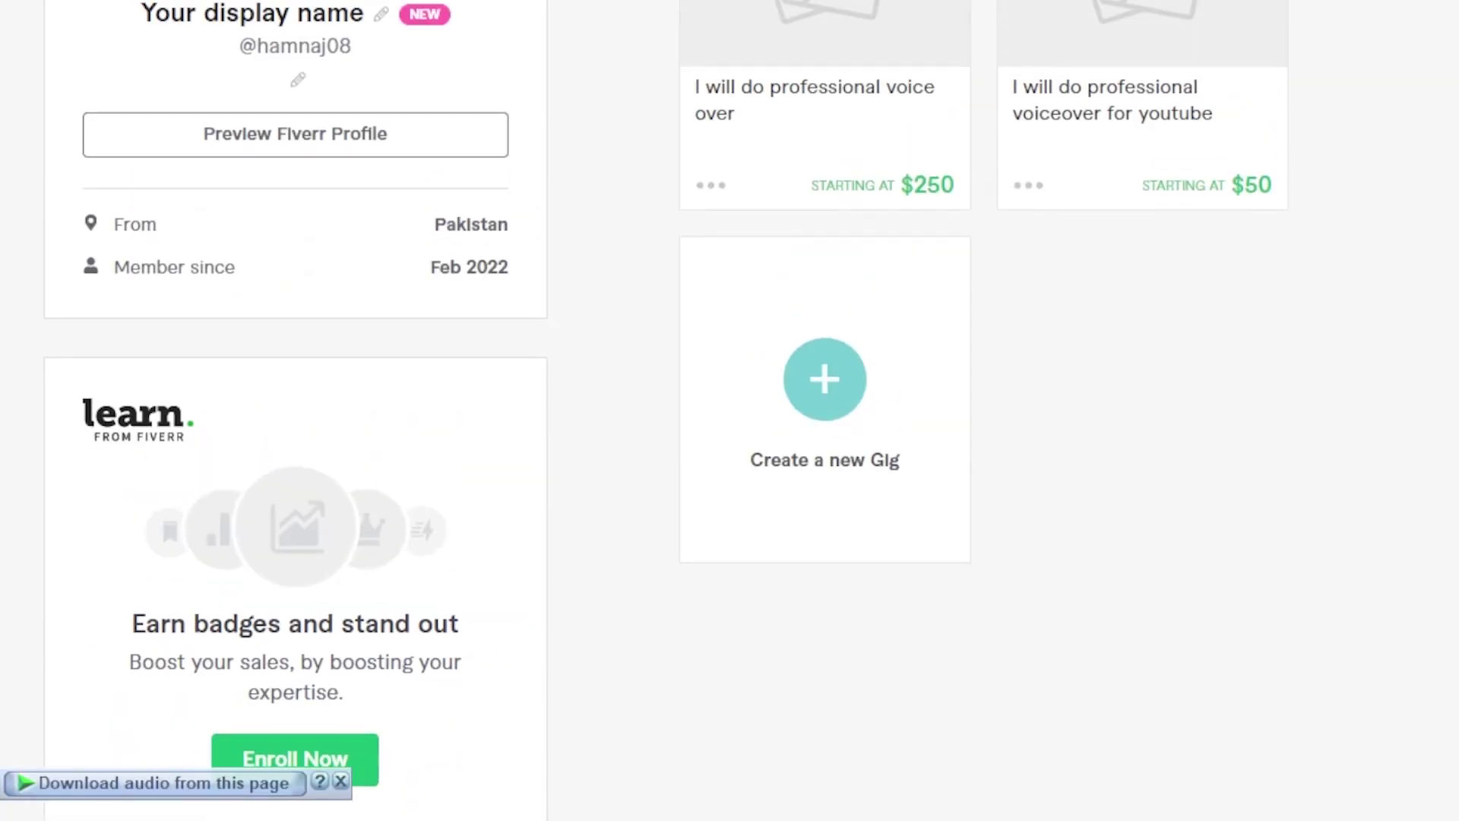
scroll(730, 411, "up", 5)
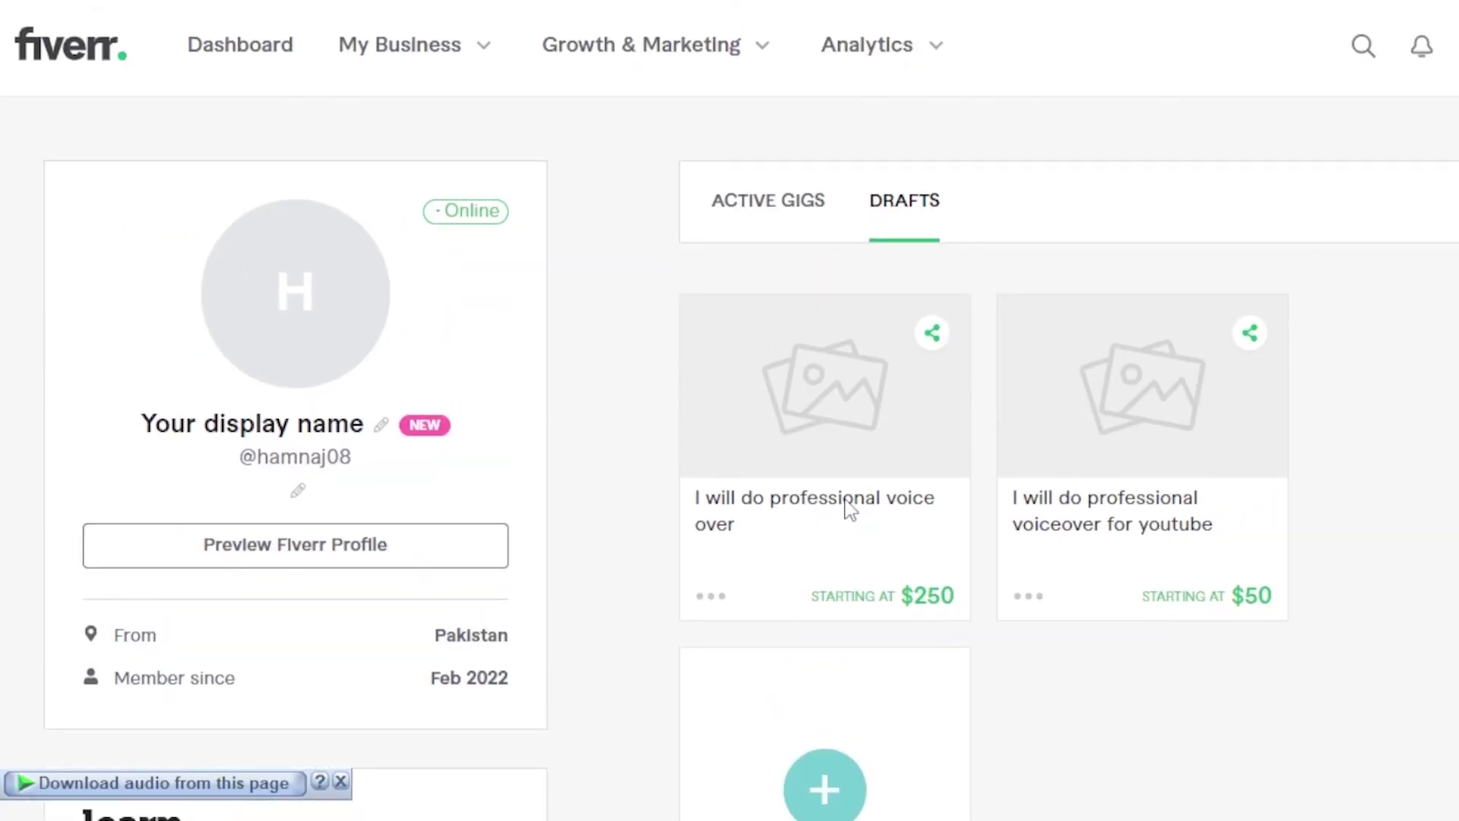
left_click(341, 782)
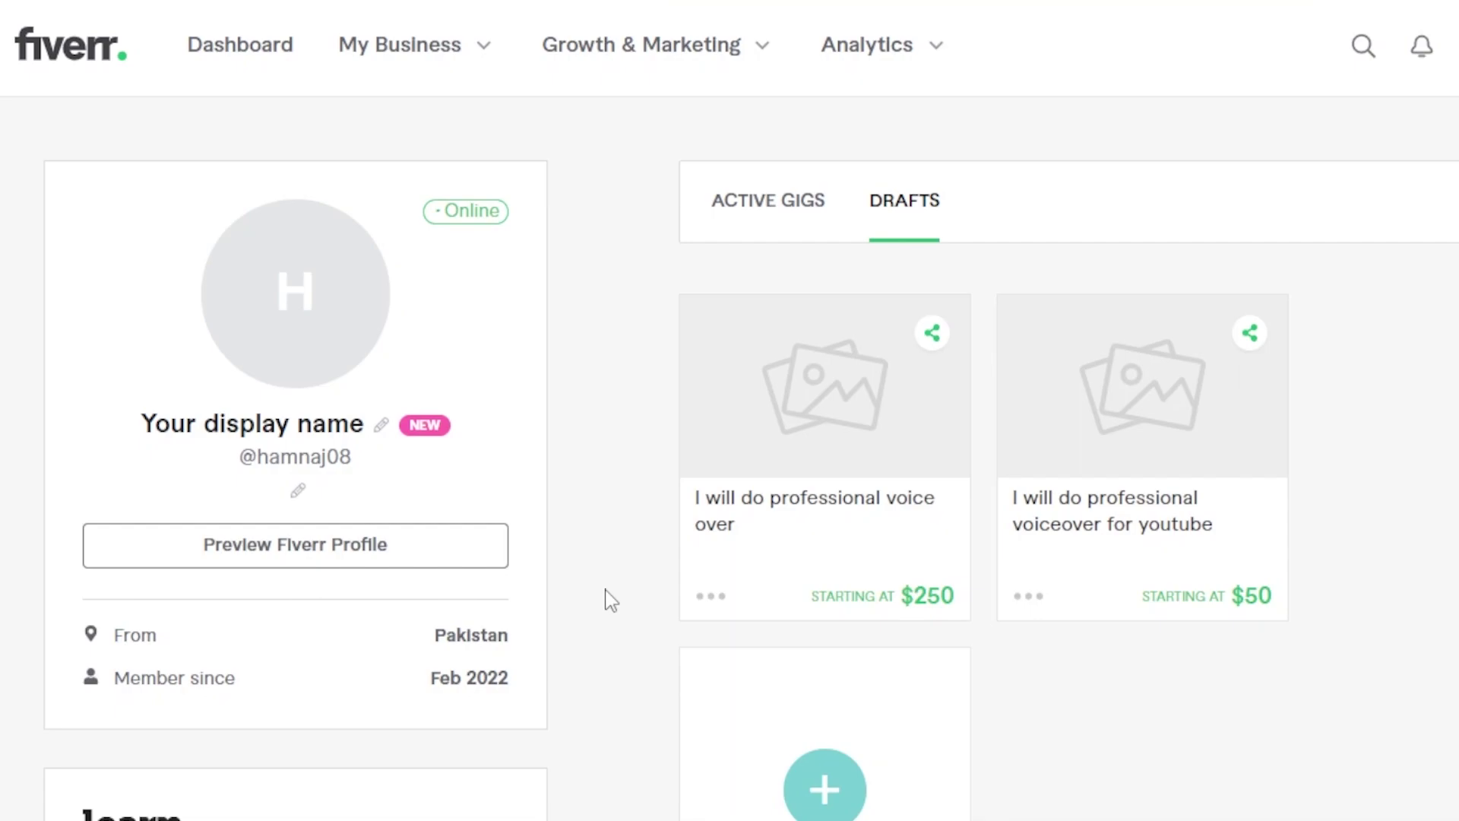
Upload a portrait photo as the profile picture and save the seller's full name as the display name
left_click(293, 322)
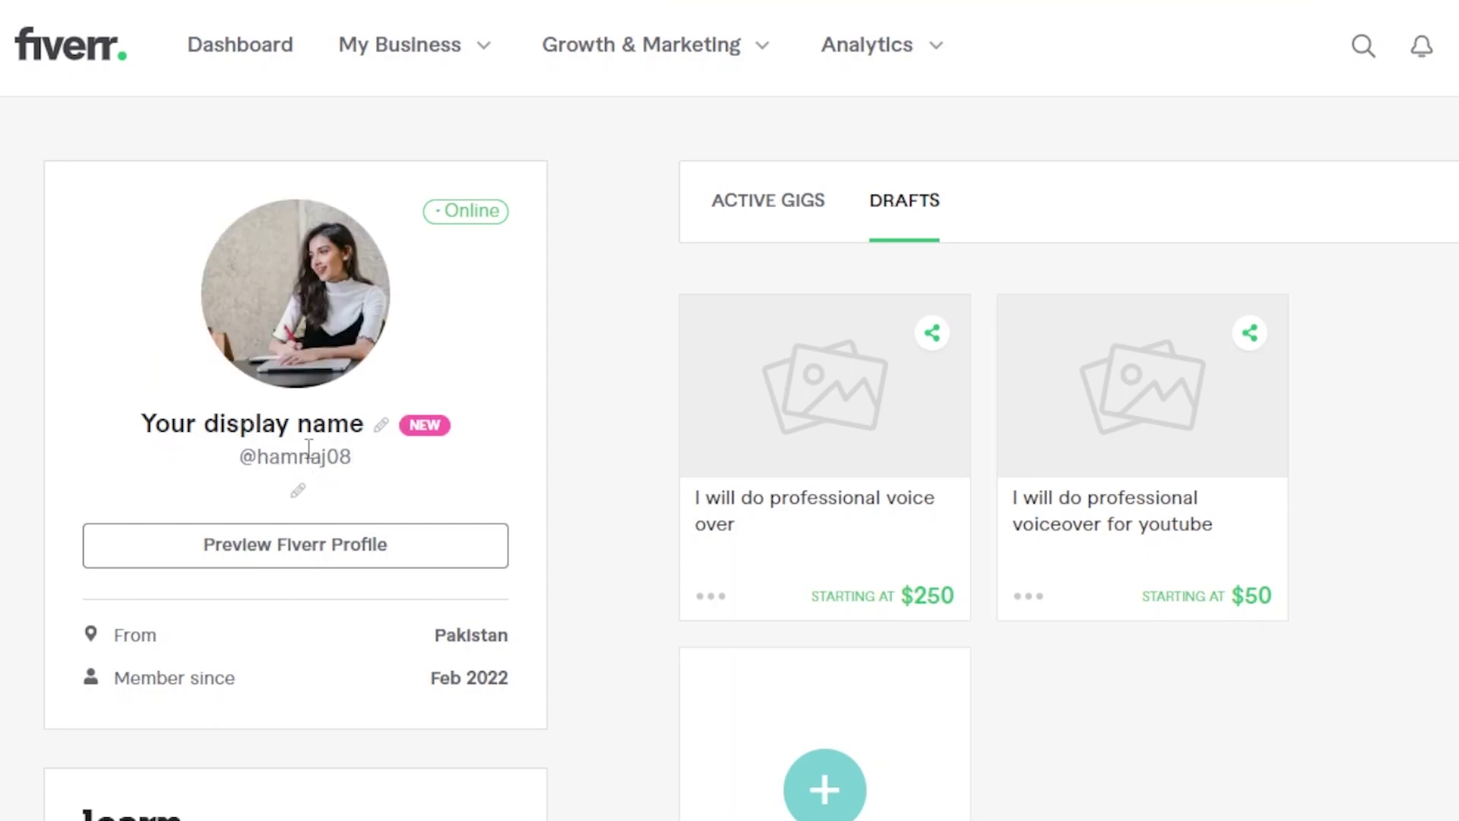
left_click(380, 425)
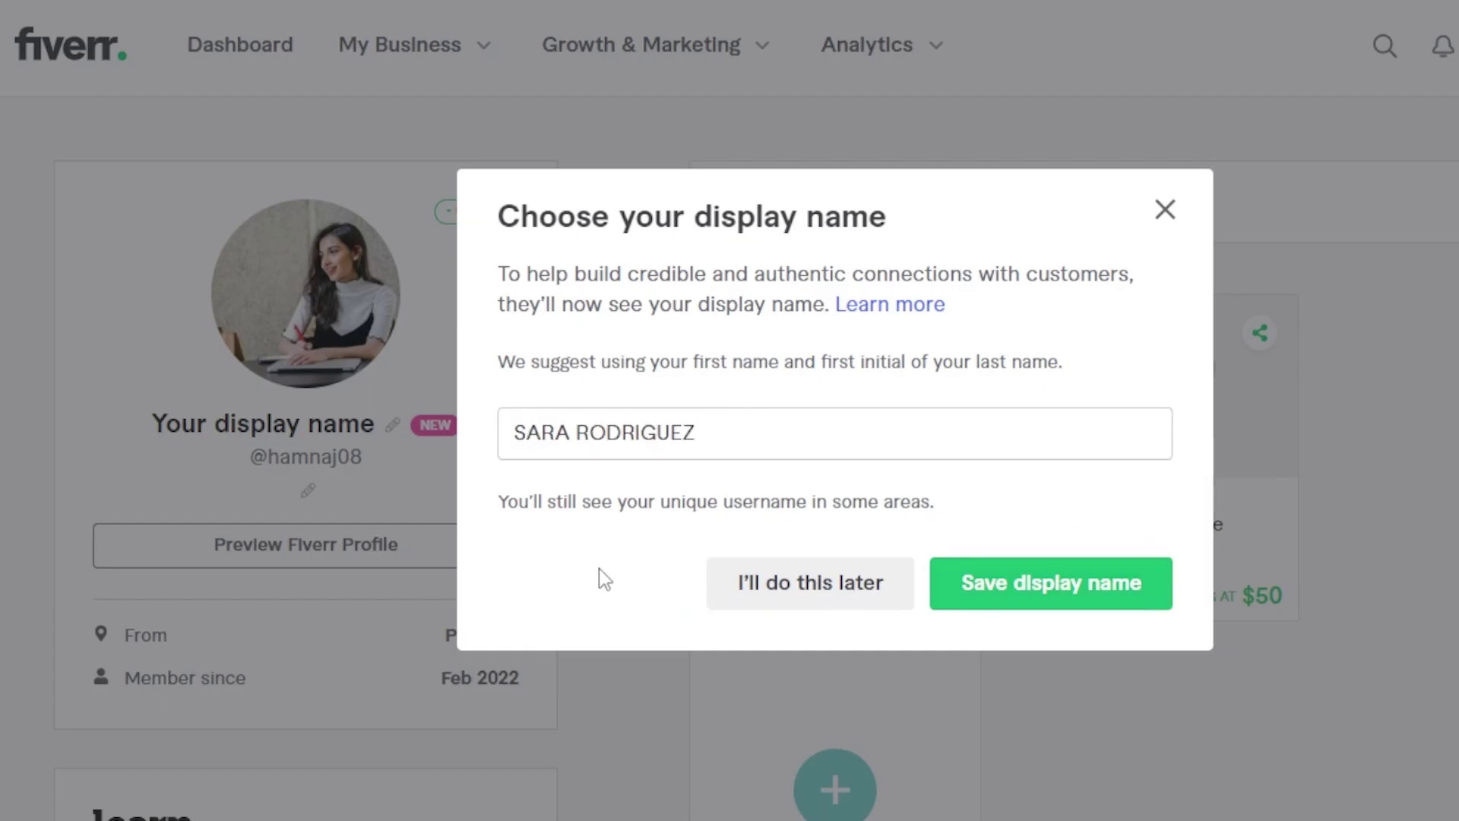
key("Return")
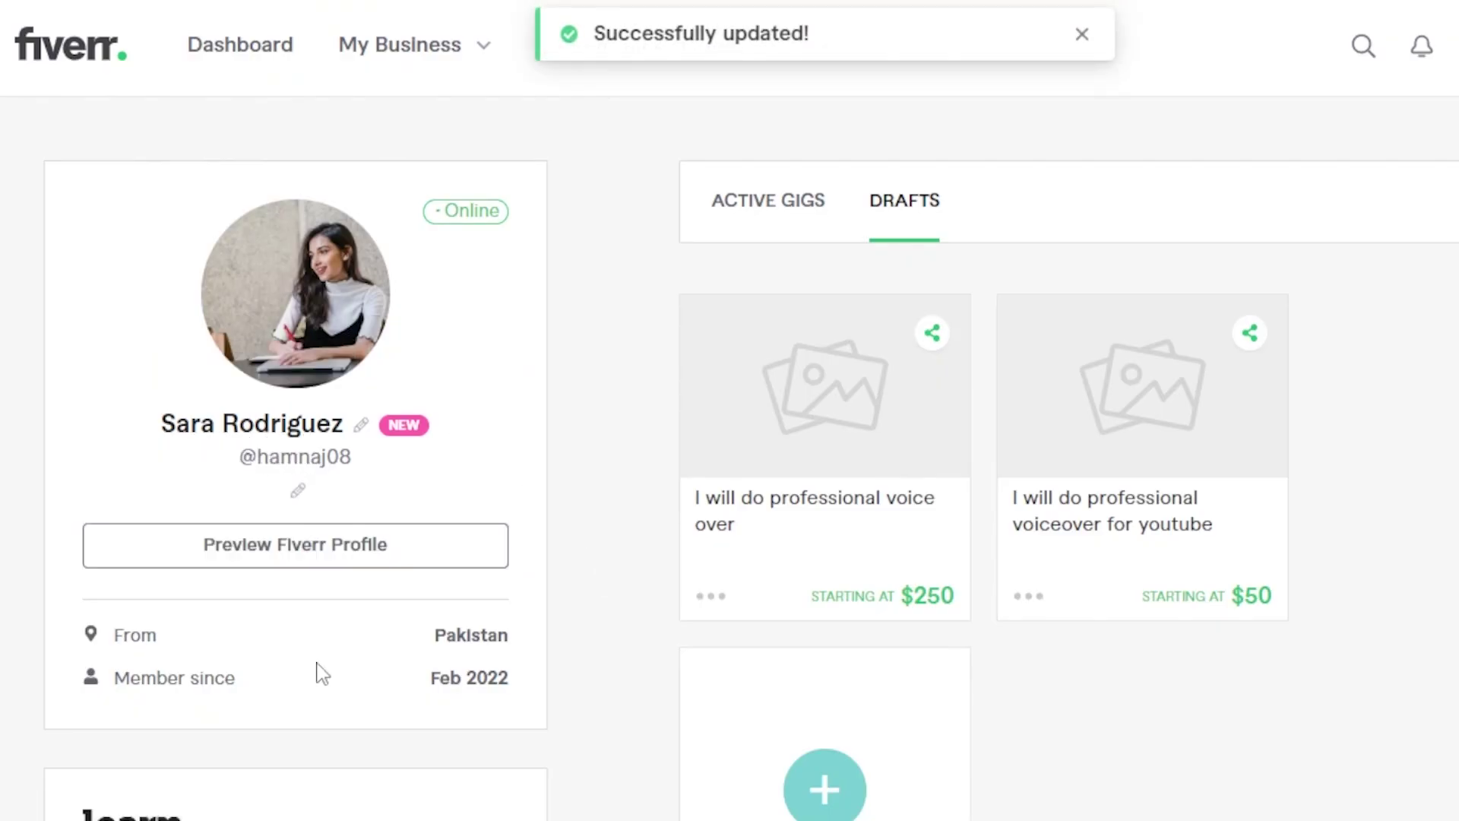
Open the profile's Description section for editing
scroll(729, 411, "down", 9)
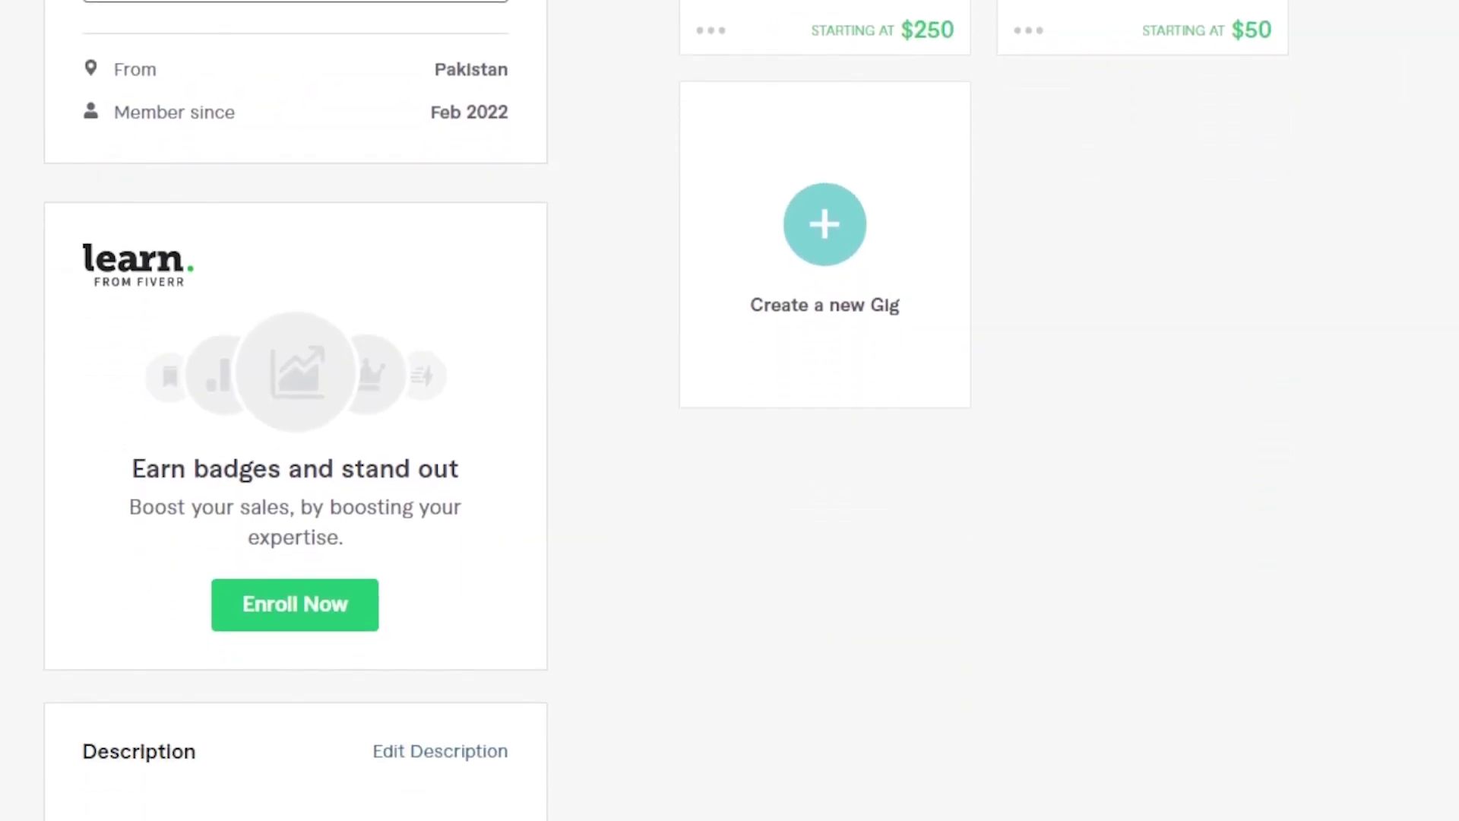
scroll(508, 196, "down", 7)
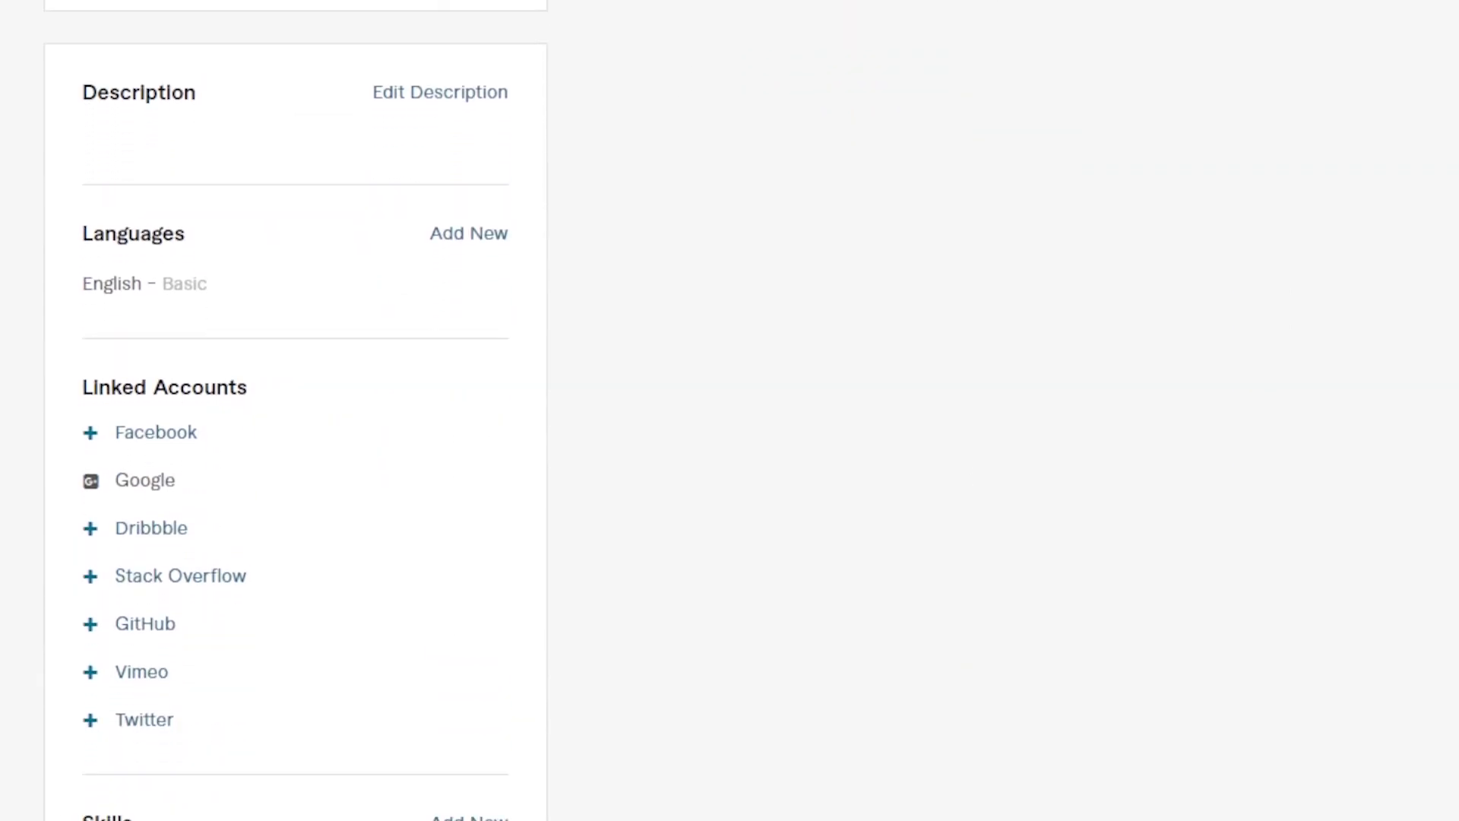
left_click(448, 95)
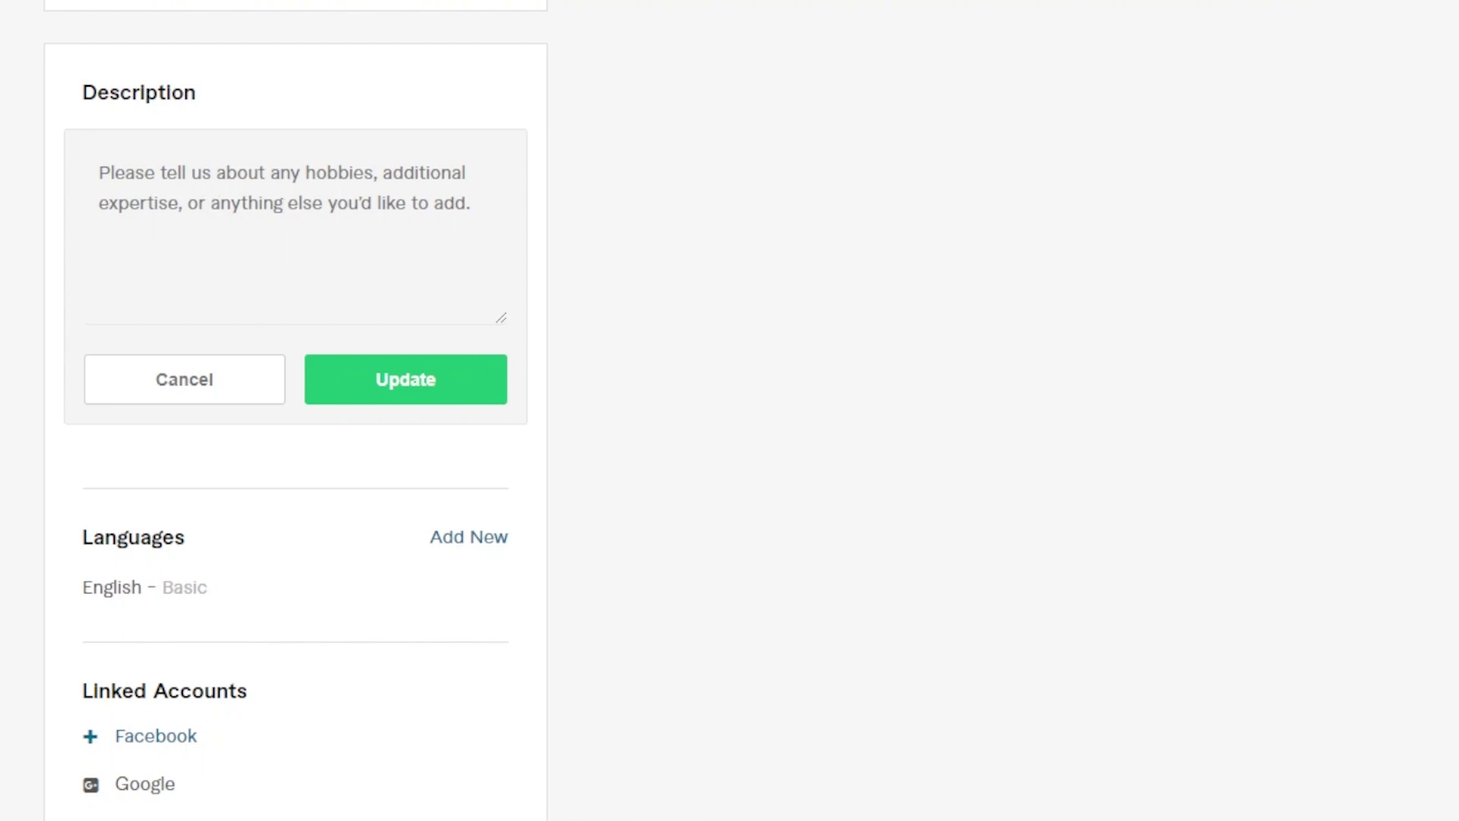
Set the English language level in the profile to Native/Bilingual and save the update
scroll(297, 410, "down", 5)
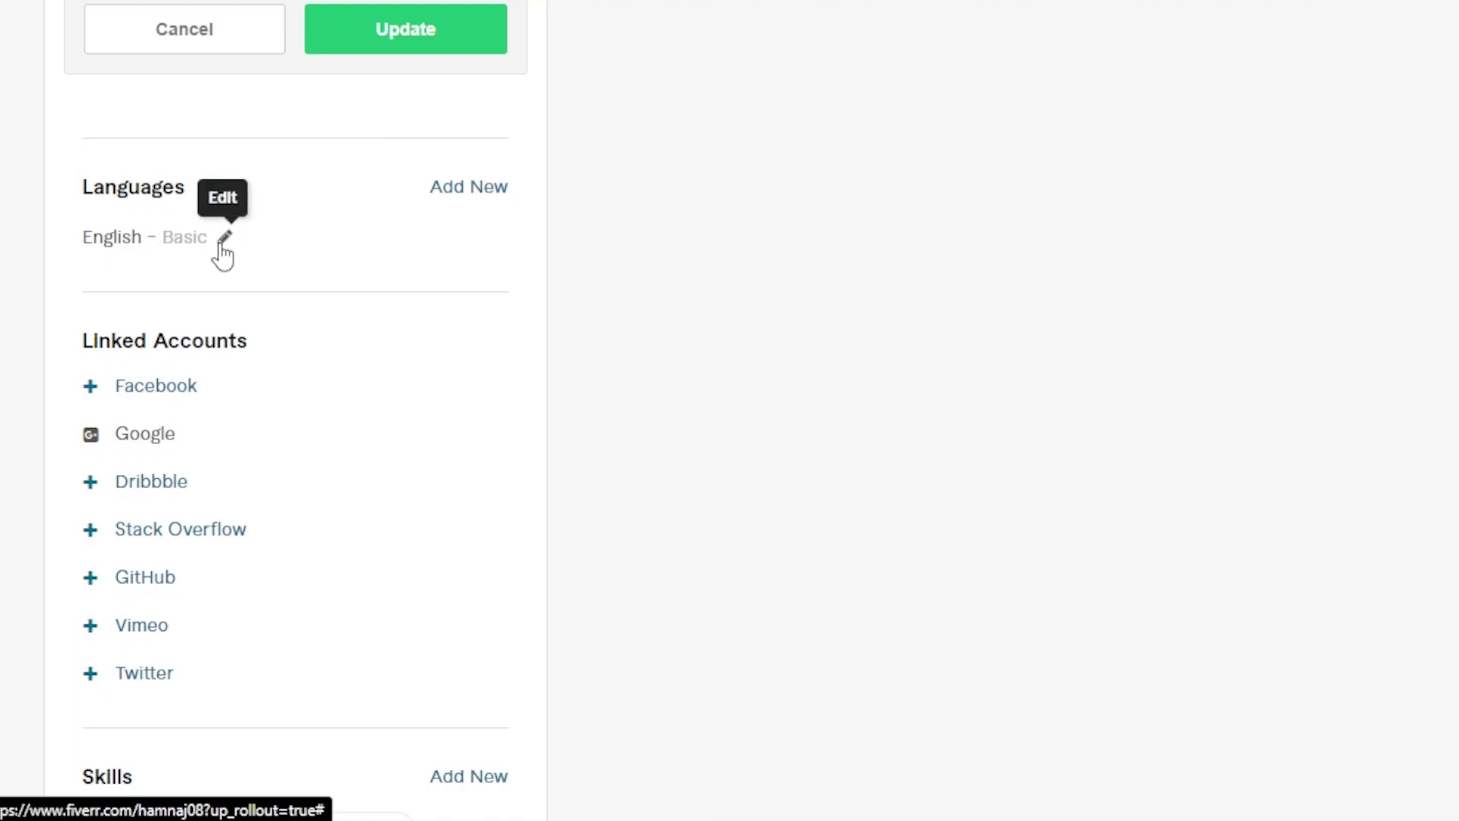
left_click(222, 240)
left_click(185, 337)
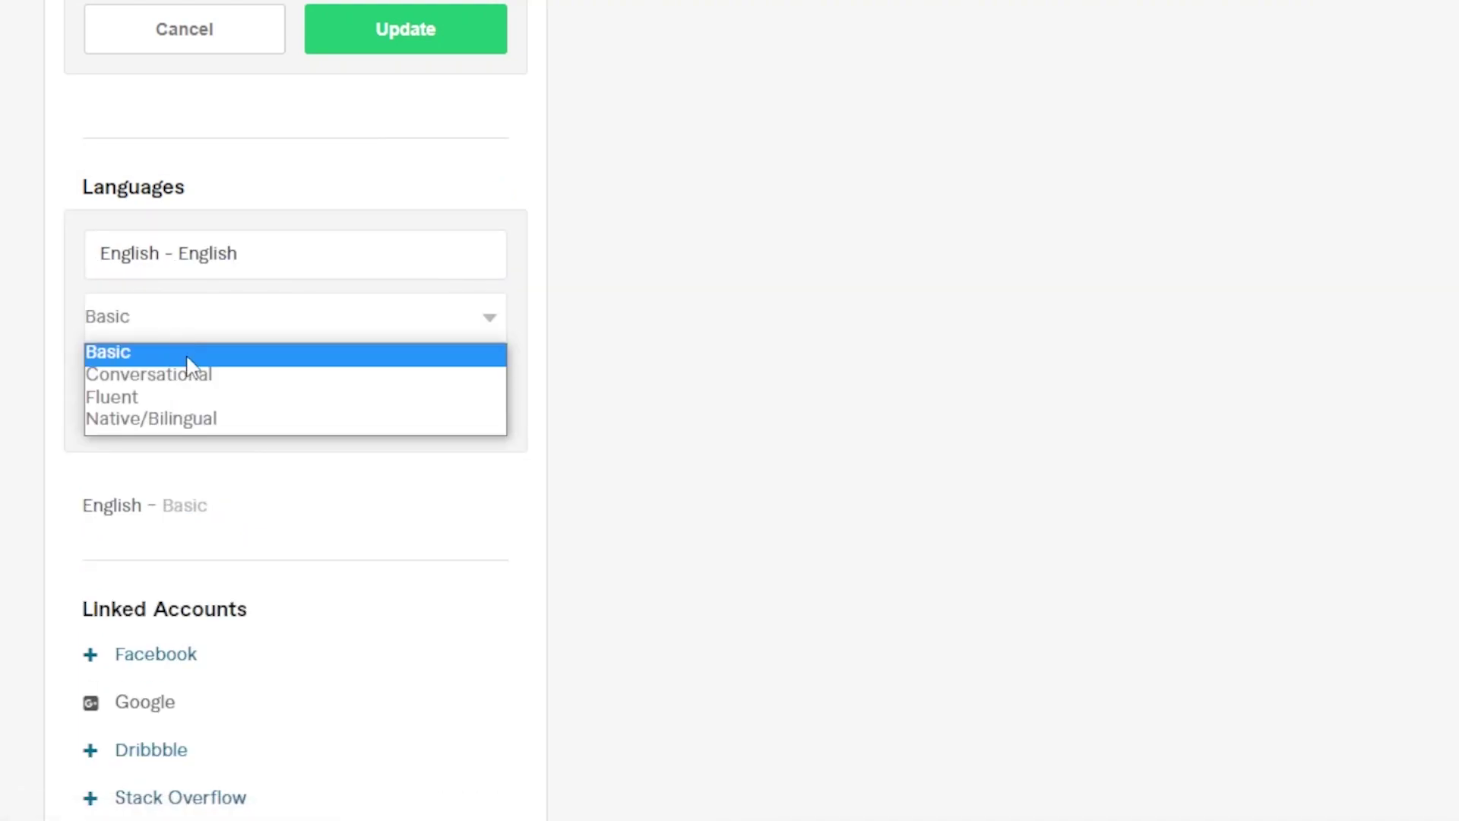
key("Escape")
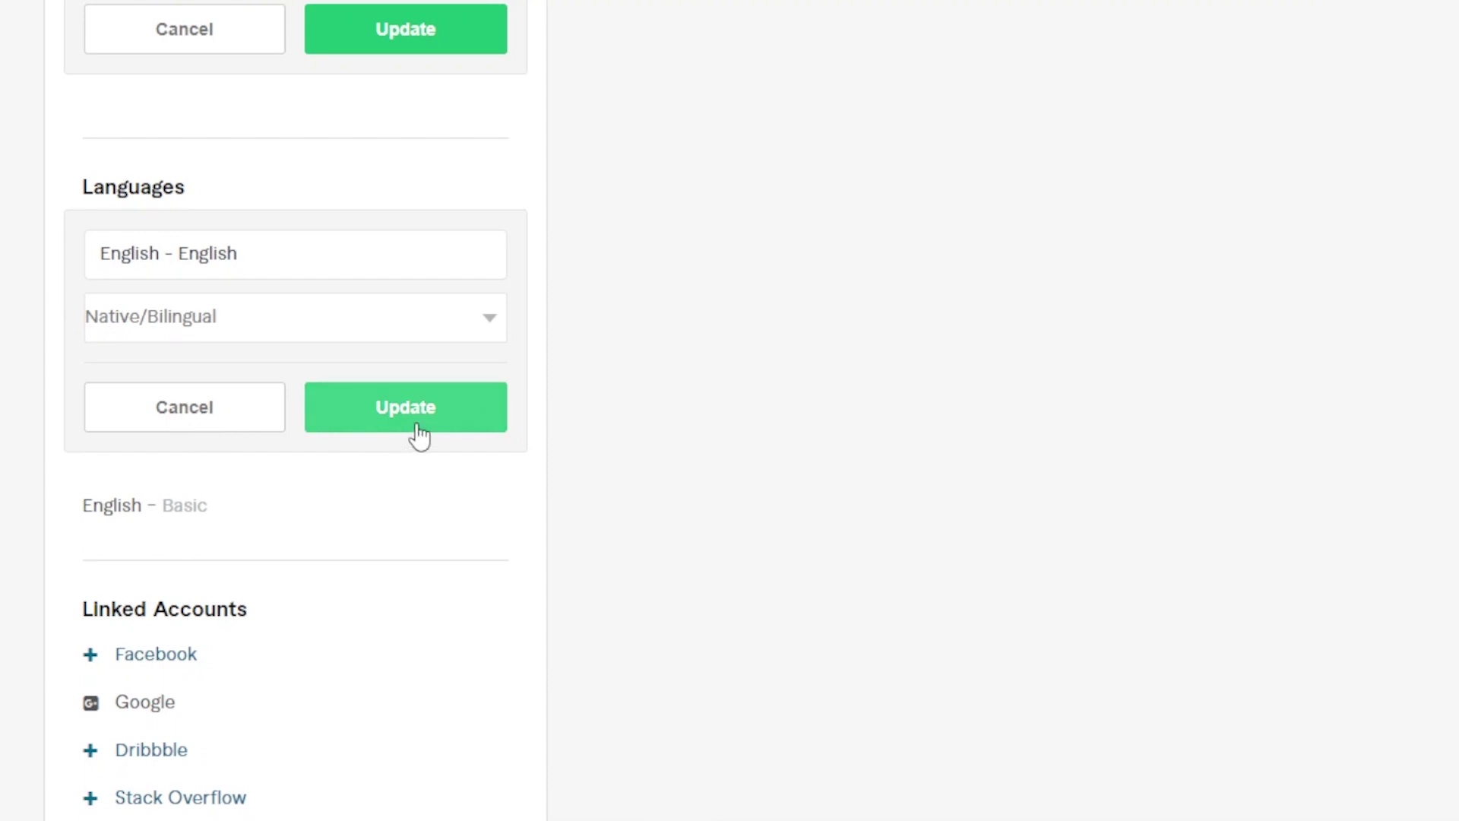
left_click(417, 427)
mouse_move(252, 368)
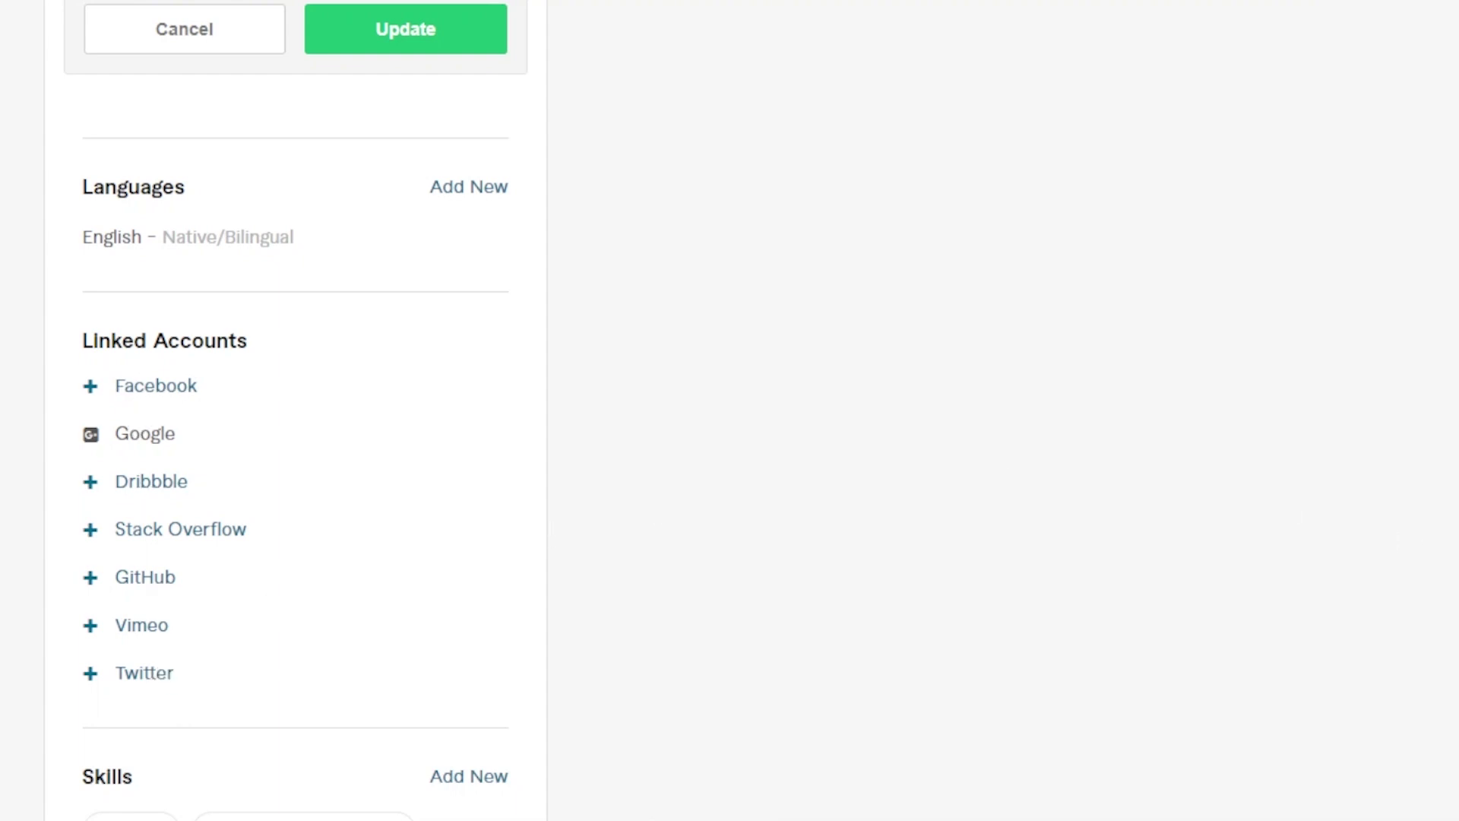
Add Voice acting to the profile's skills with the Expert experience level
scroll(294, 411, "down", 5)
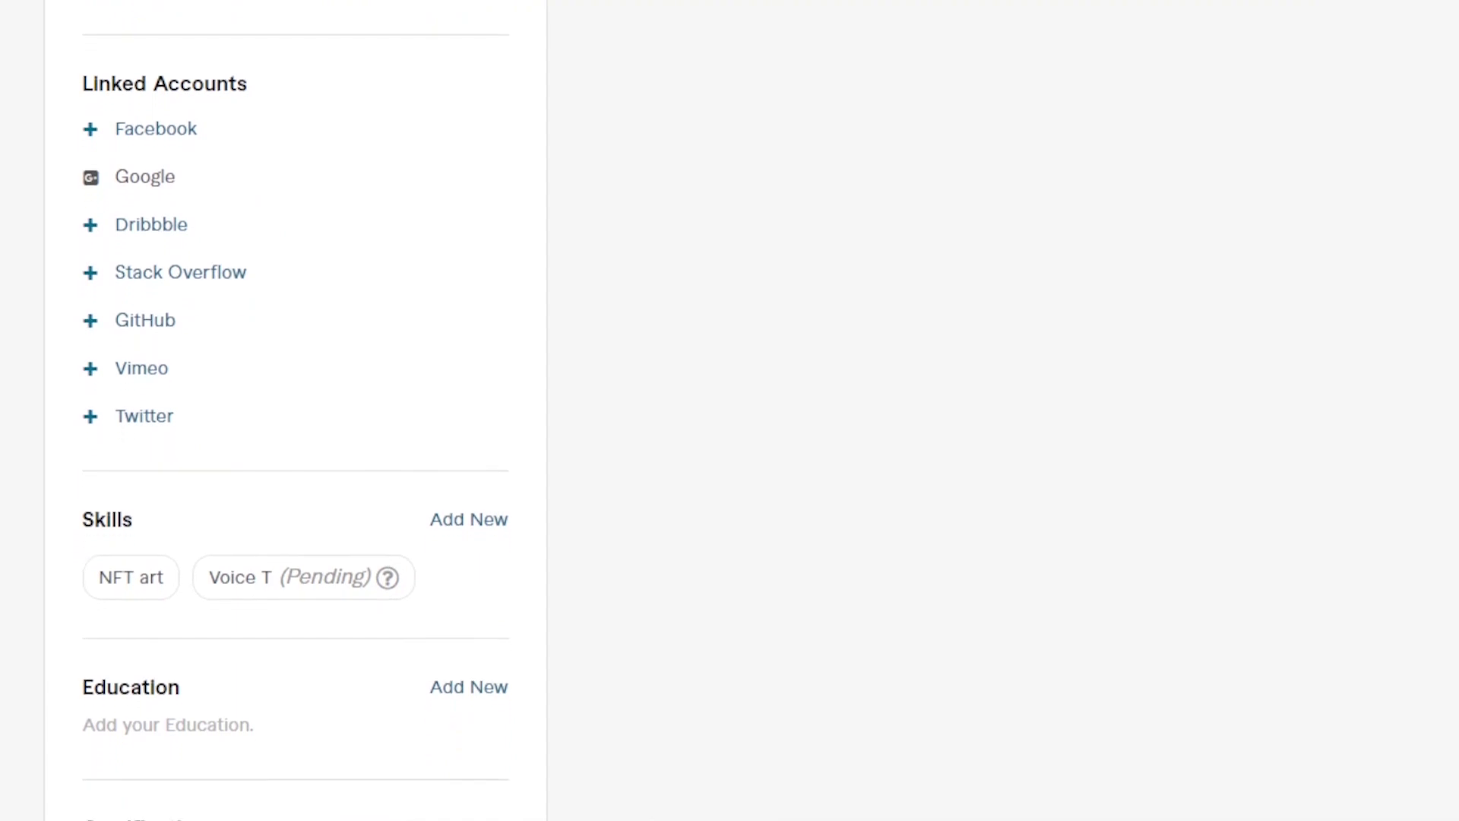
scroll(295, 410, "down", 2)
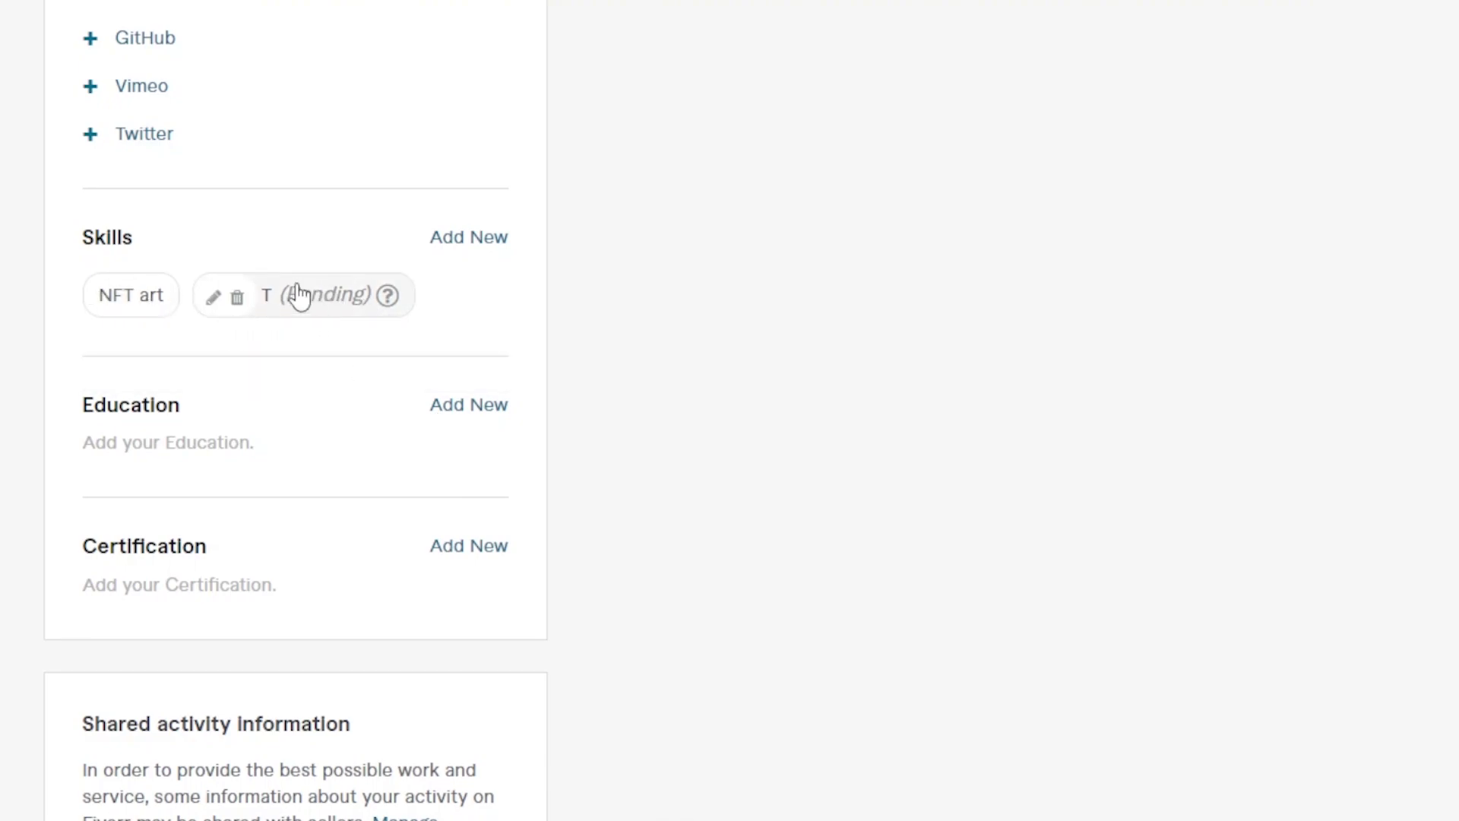
left_click(466, 241)
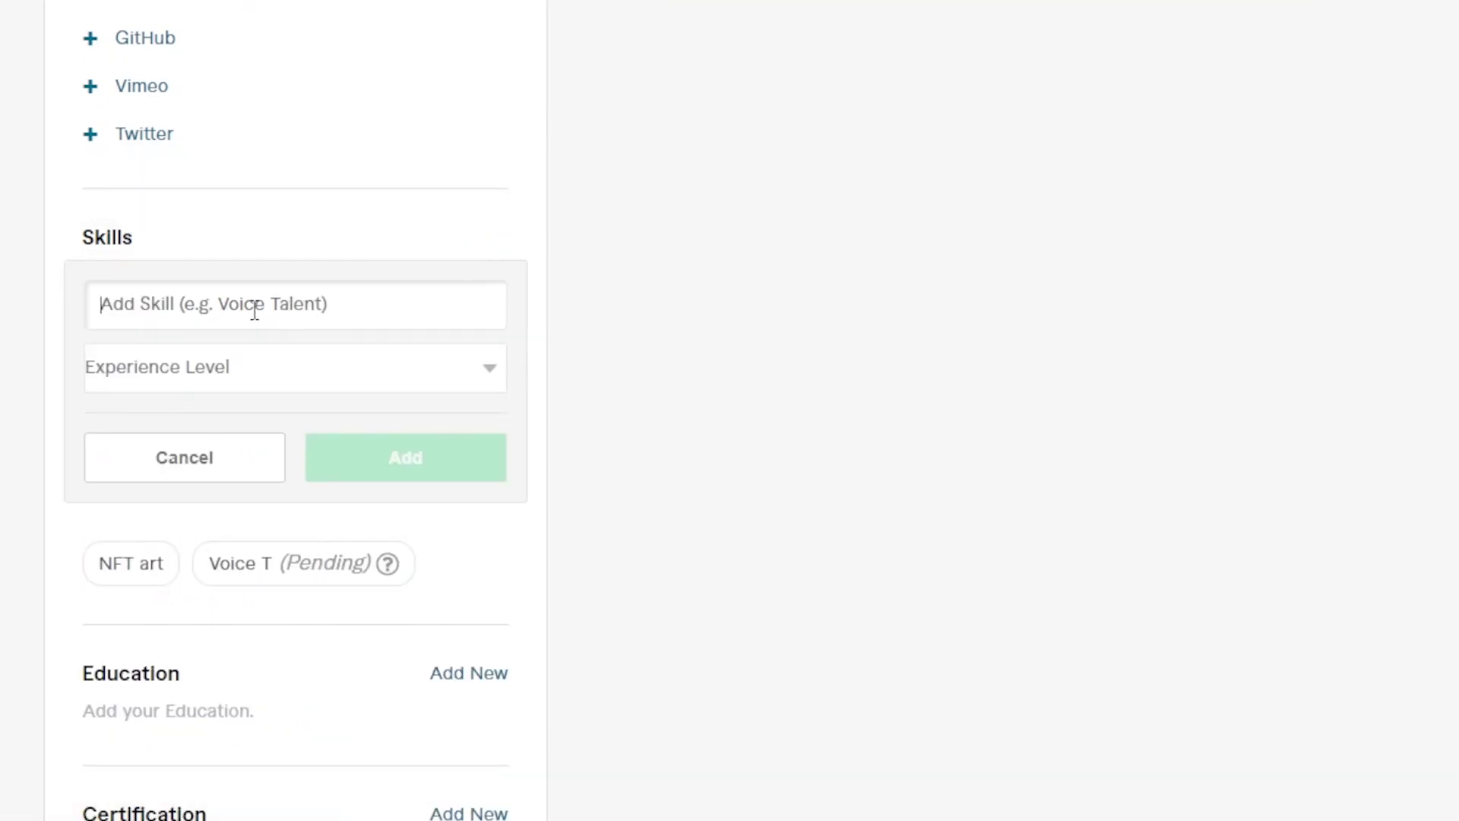
type("VO")
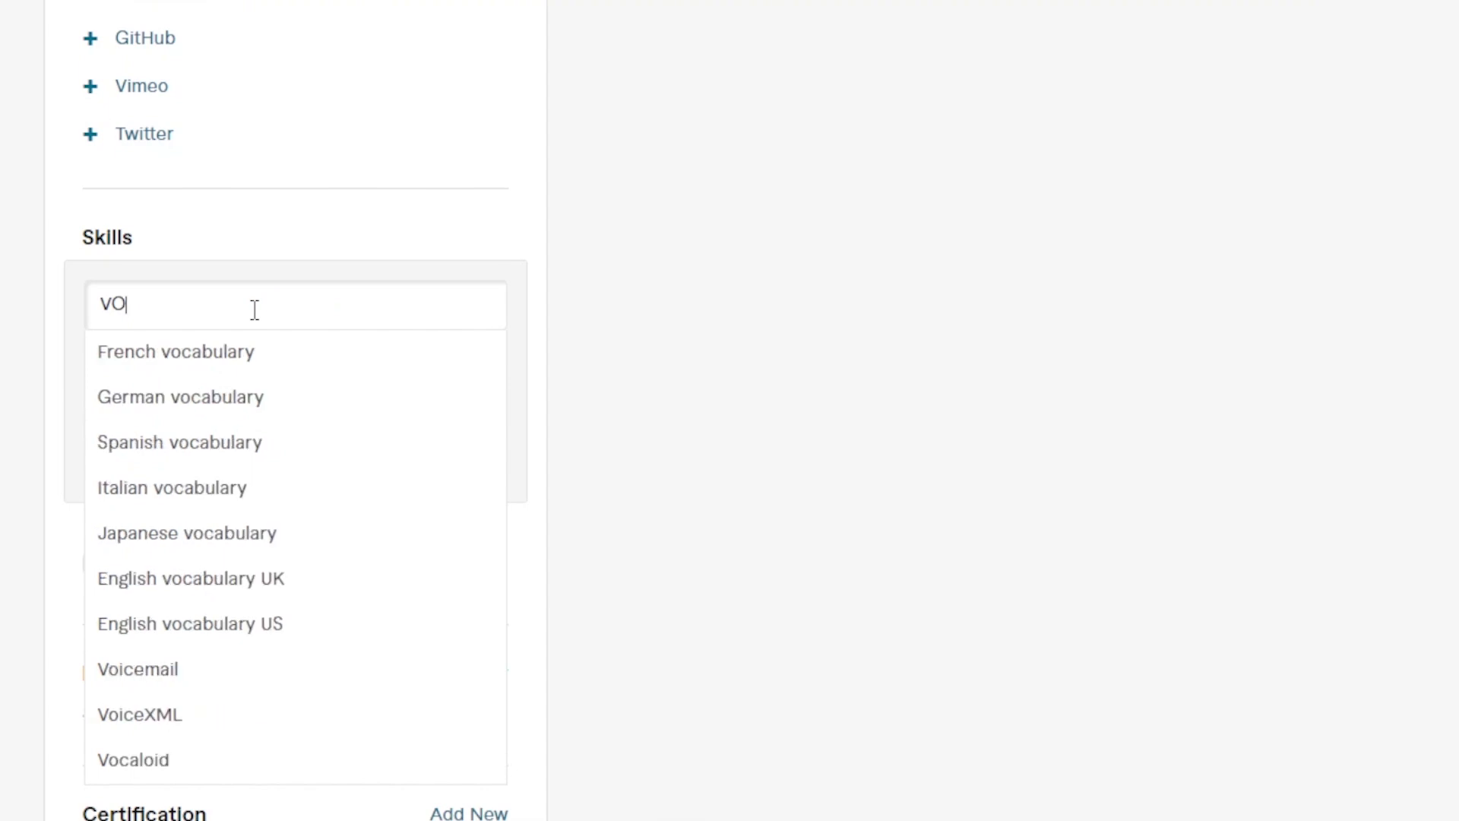
type("ice acting")
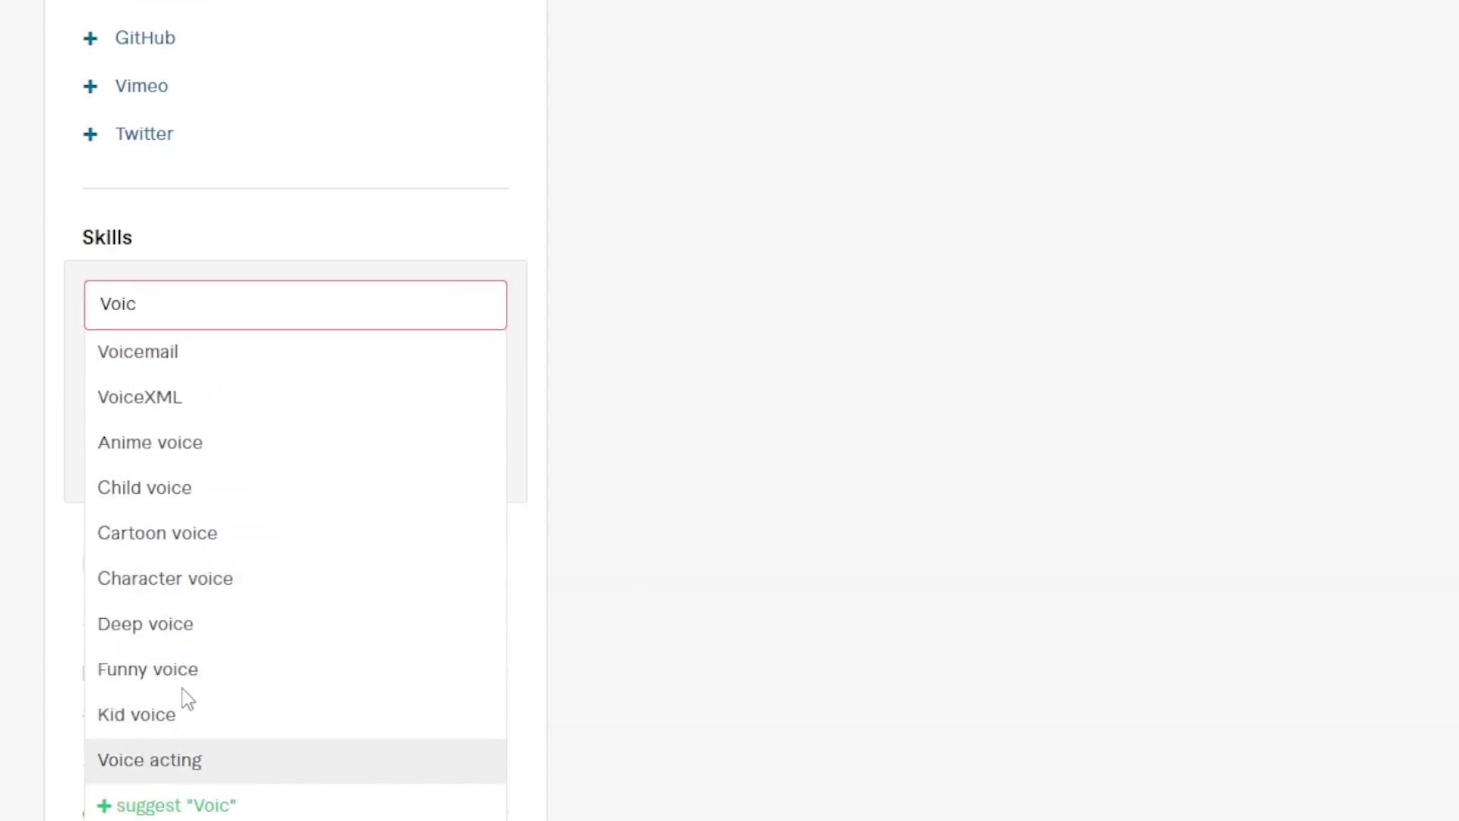
left_click(159, 761)
left_click(228, 368)
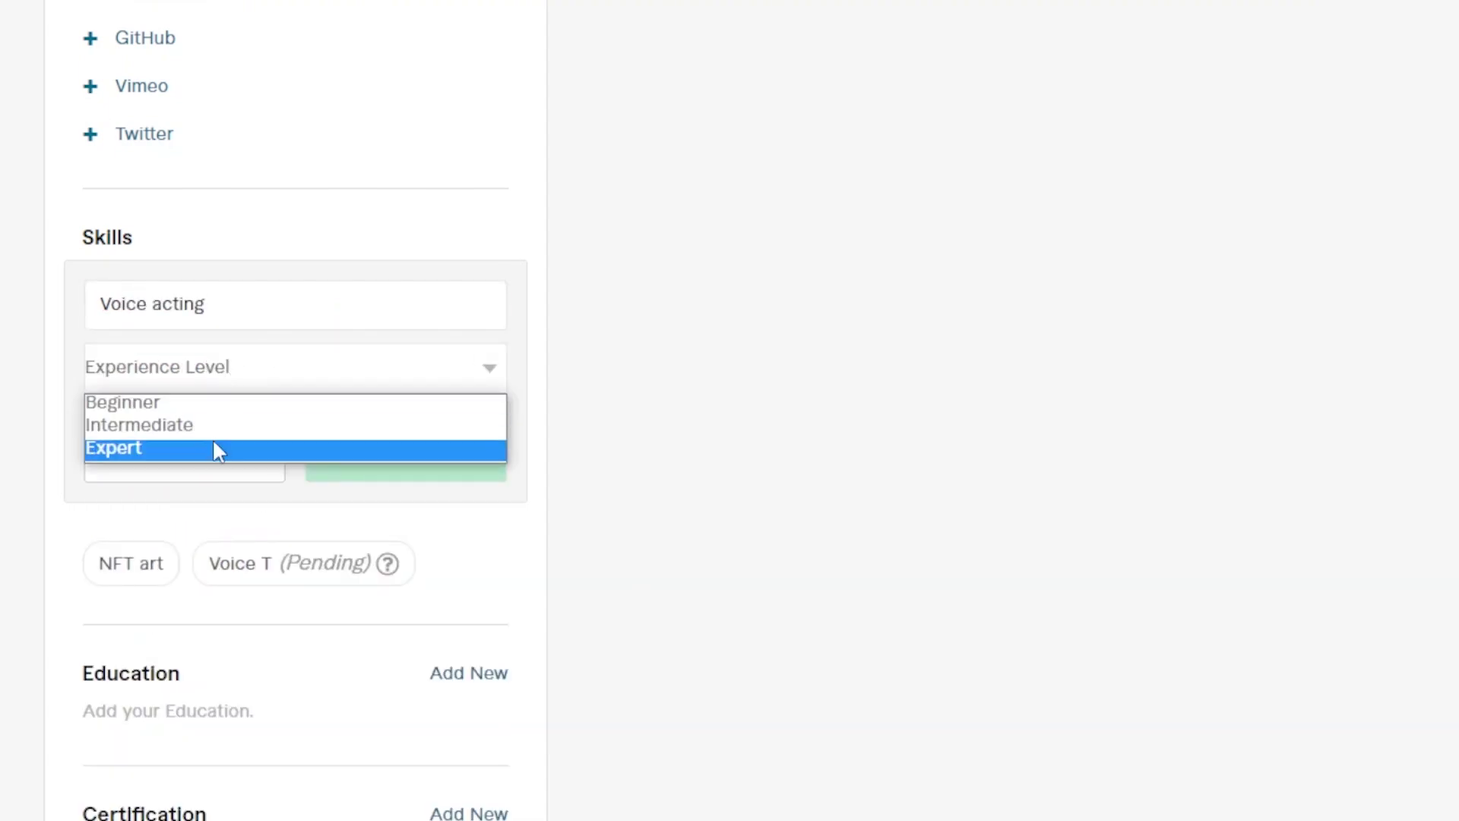
left_click(213, 447)
left_click(433, 473)
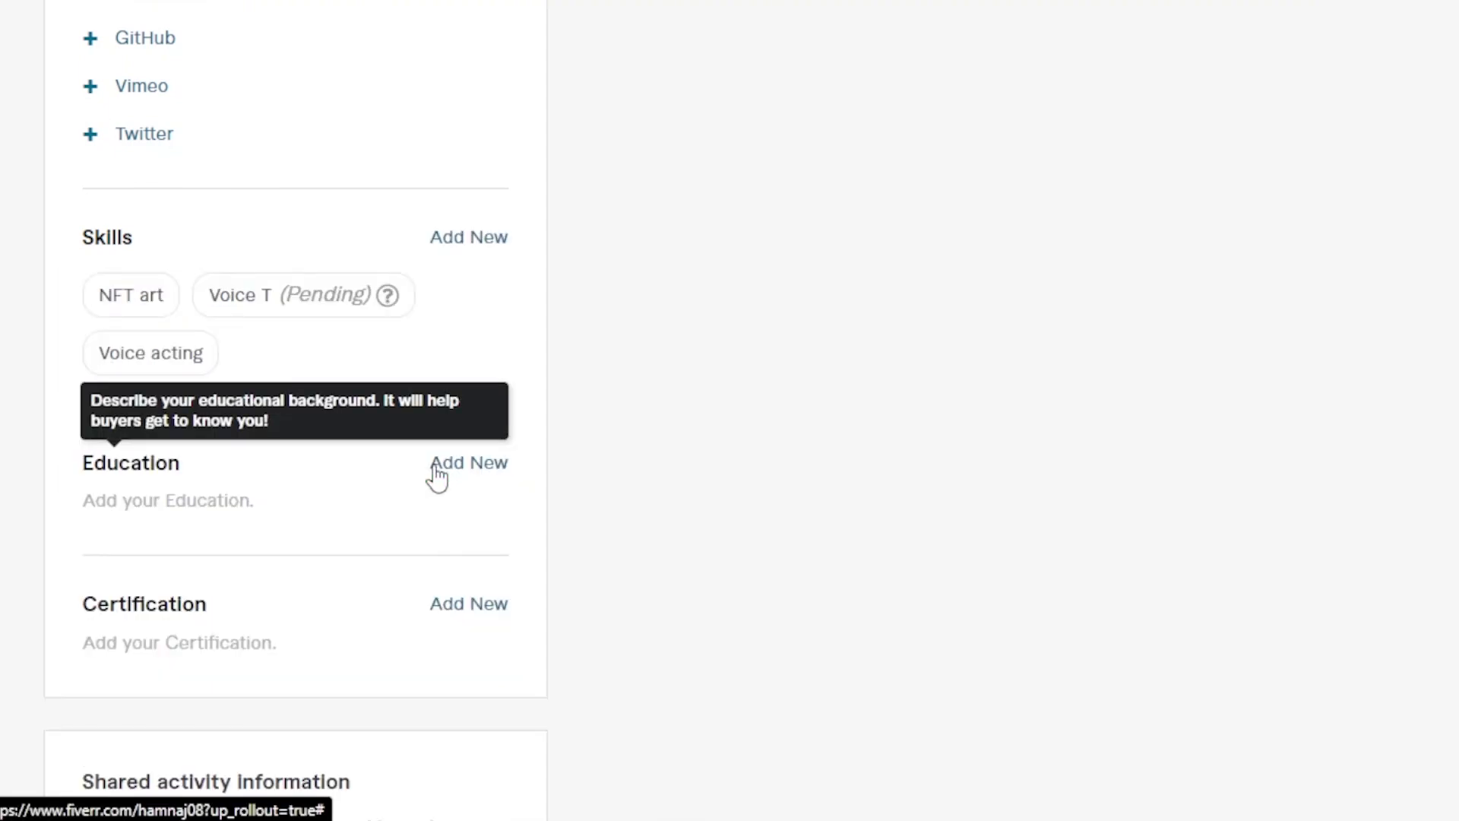
Add voiceover as another profile skill with the Expert experience level
left_click(447, 246)
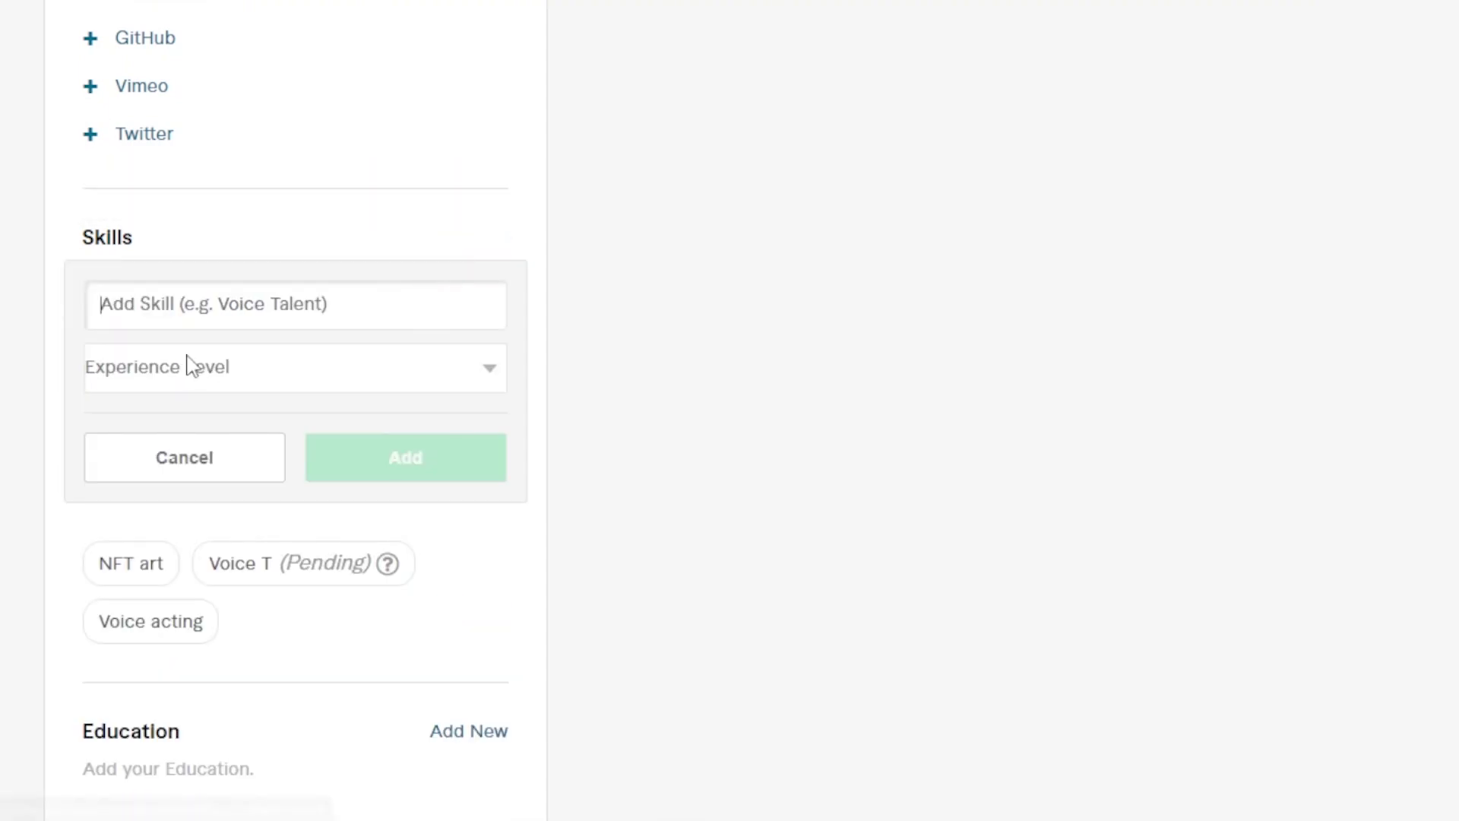
type("voiceover")
left_click(220, 356)
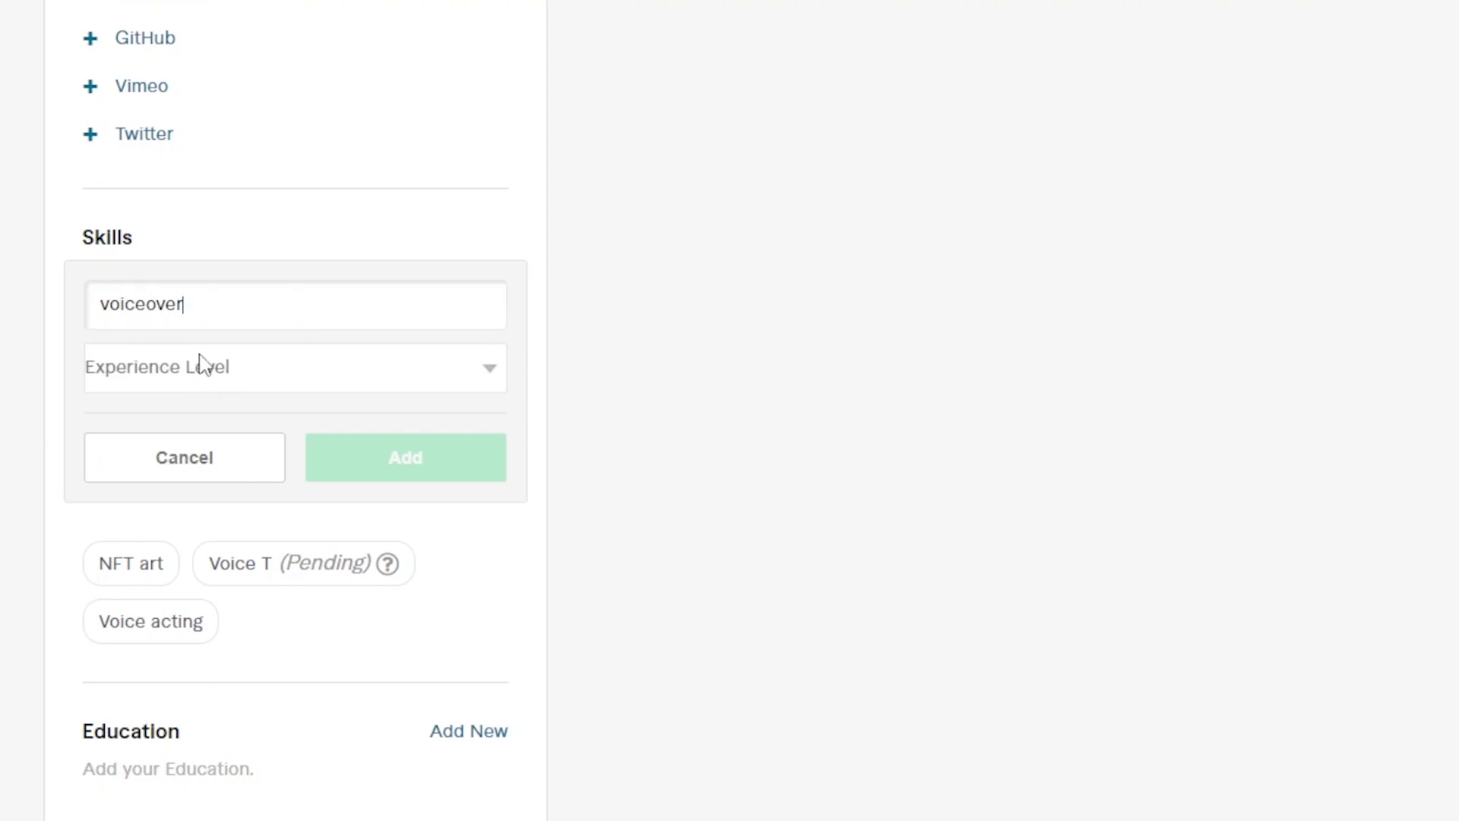
left_click(220, 366)
left_click(205, 452)
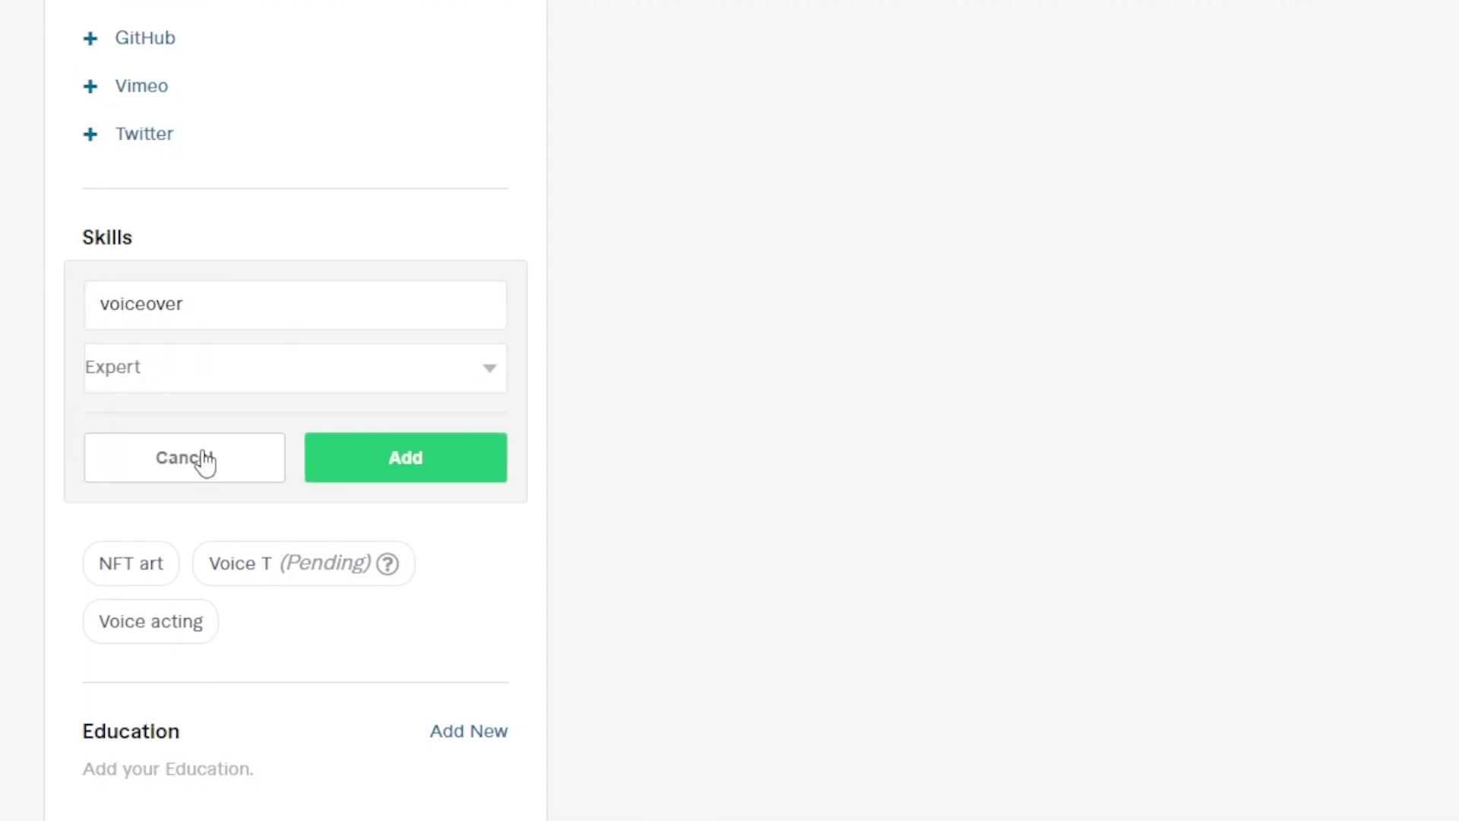
left_click(409, 477)
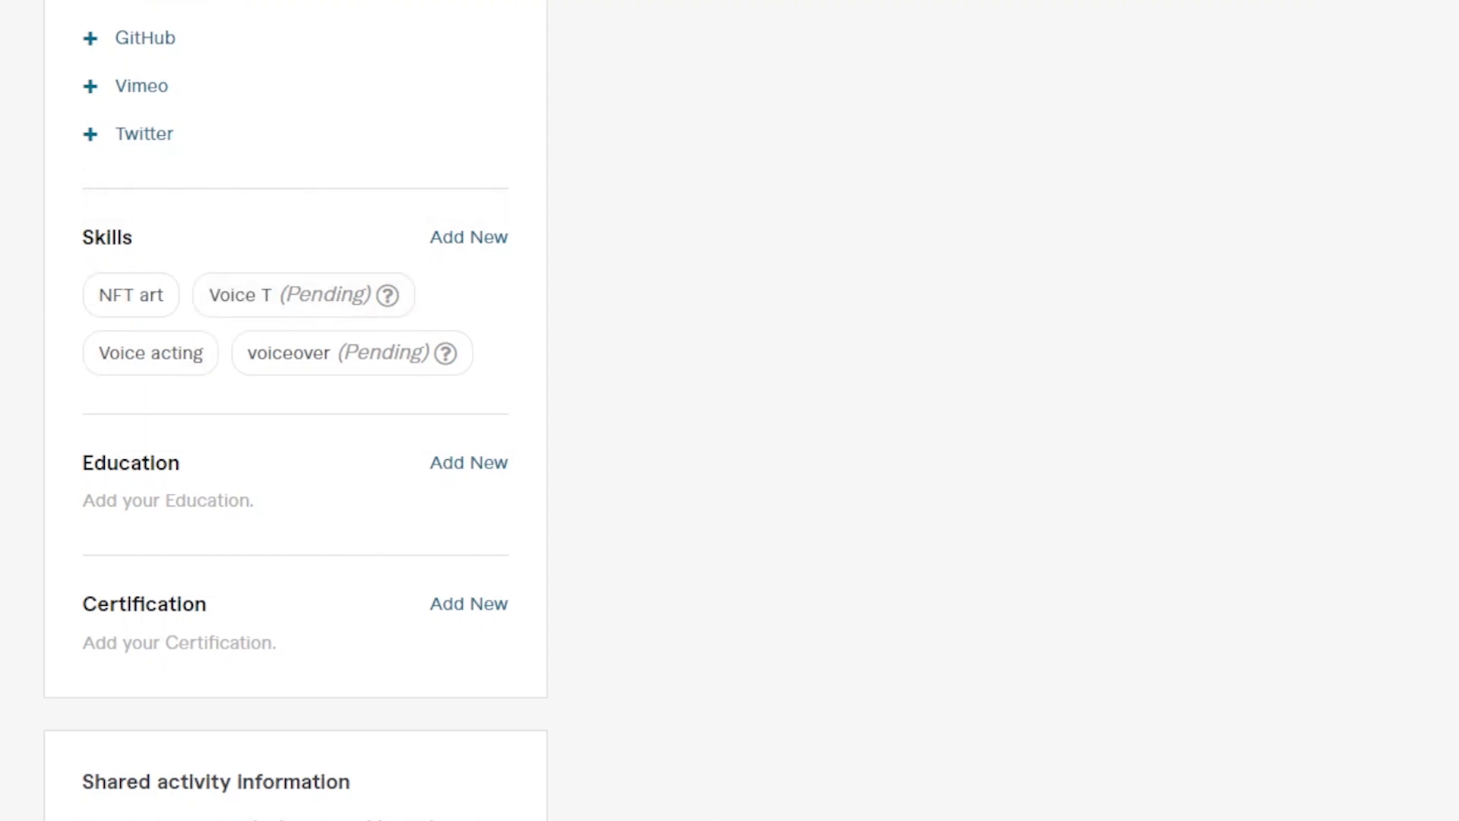
Look over the remaining profile sections and open the draft gig "I will do professional voice over"
scroll(1311, 440, "down", 3)
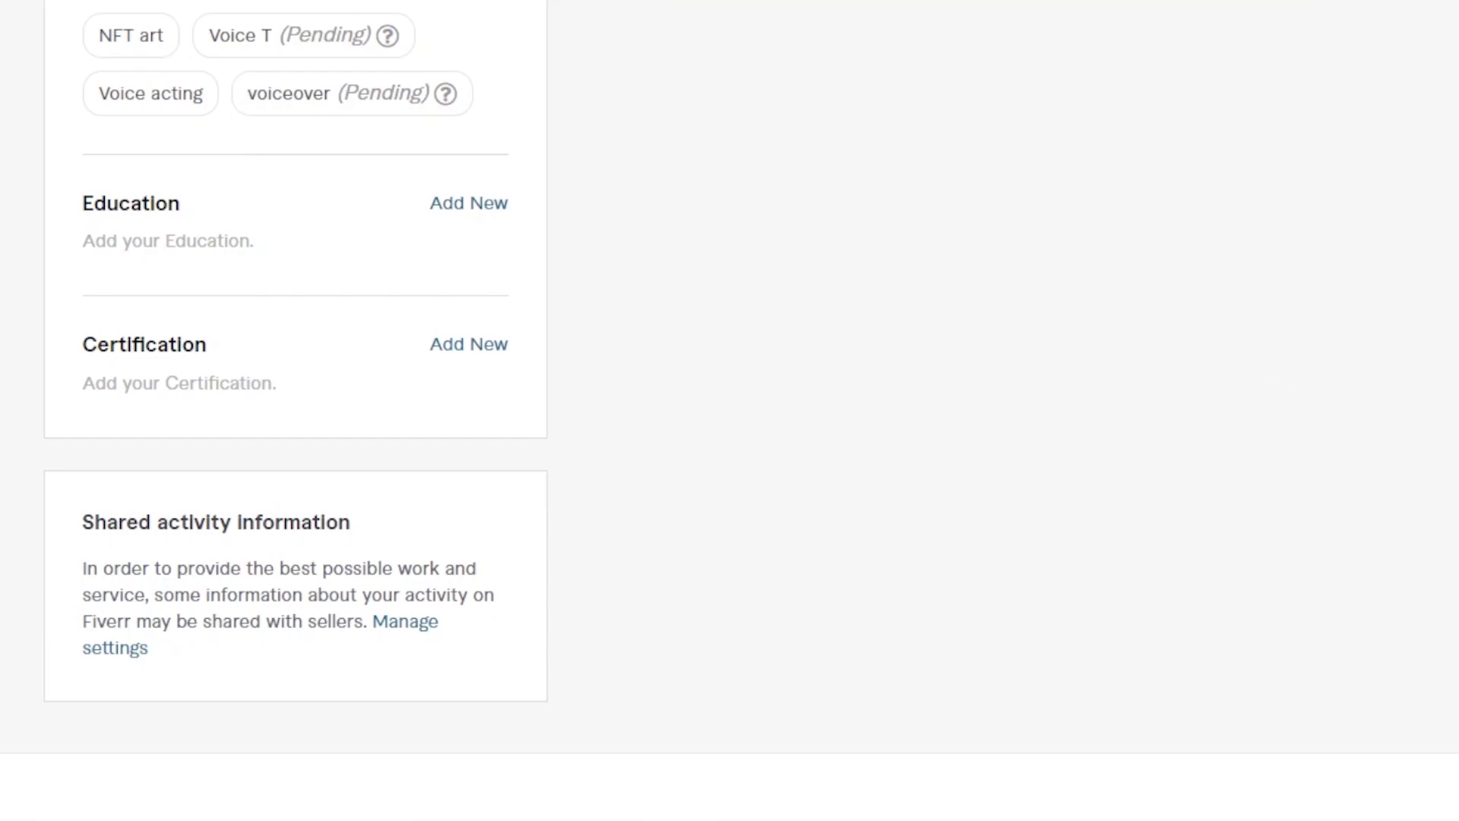
scroll(1400, 383, "up", 15)
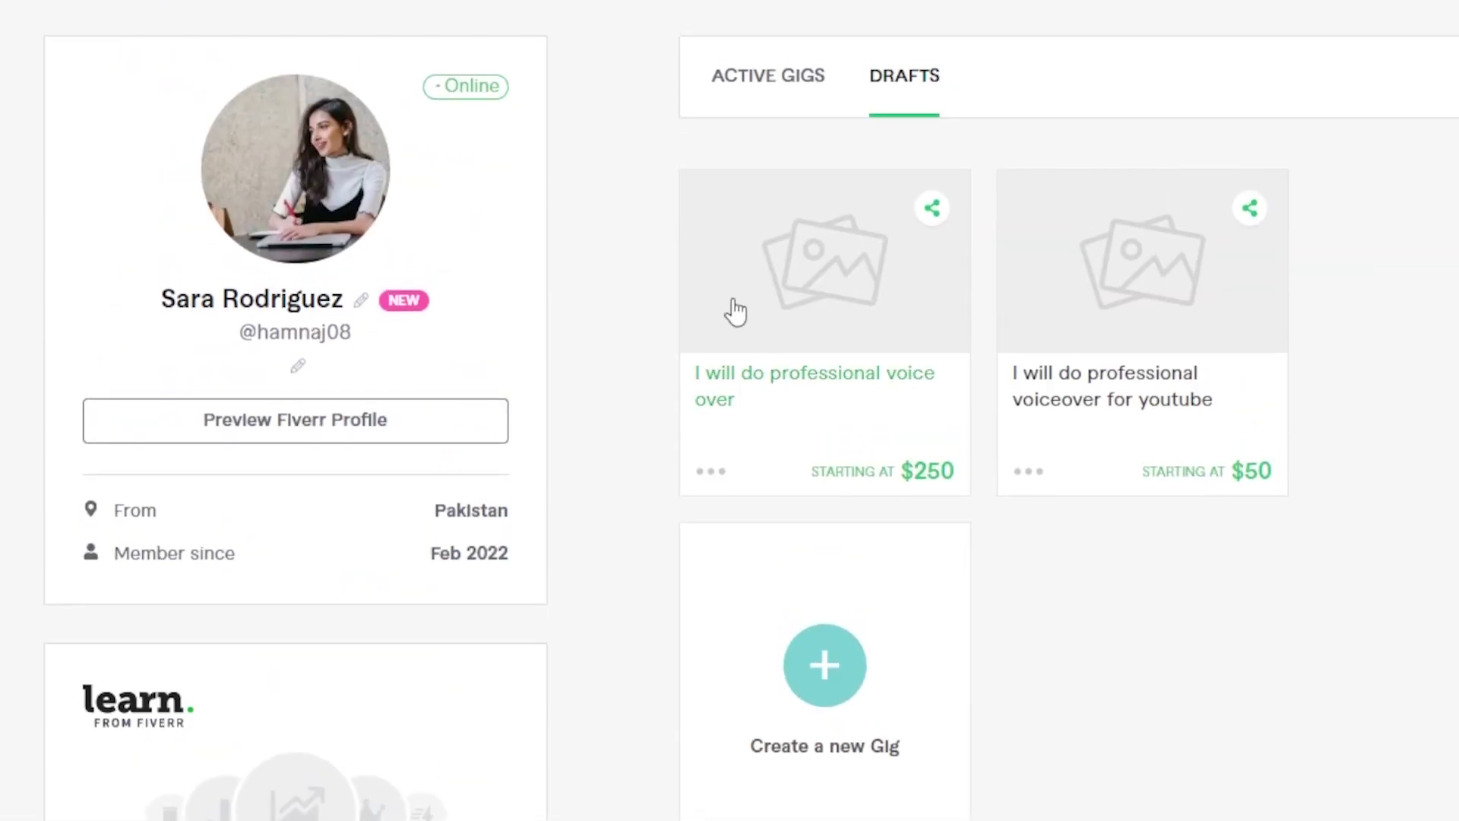
scroll(730, 410, "down", 10)
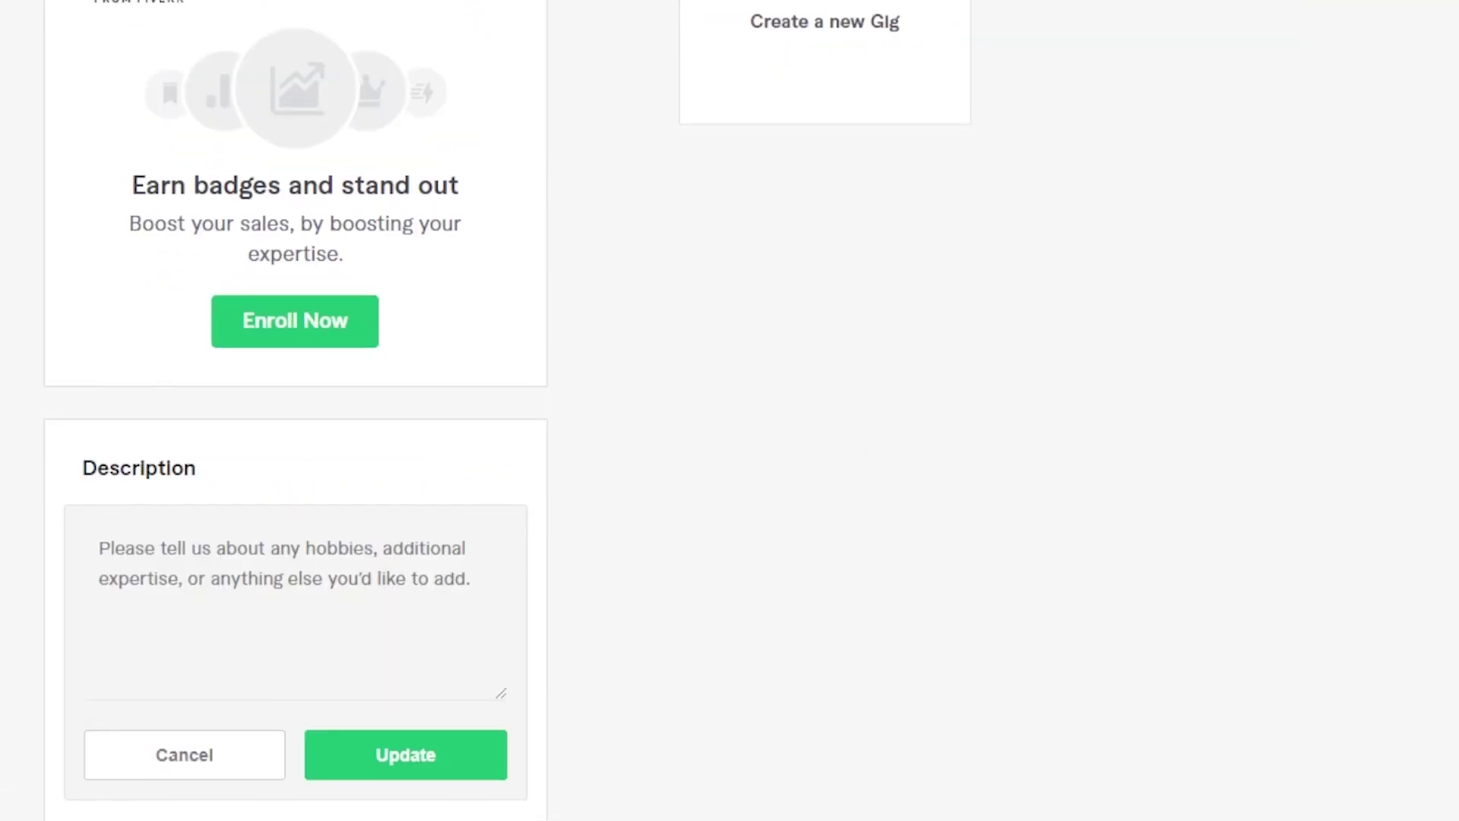
scroll(492, 315, "up", 10)
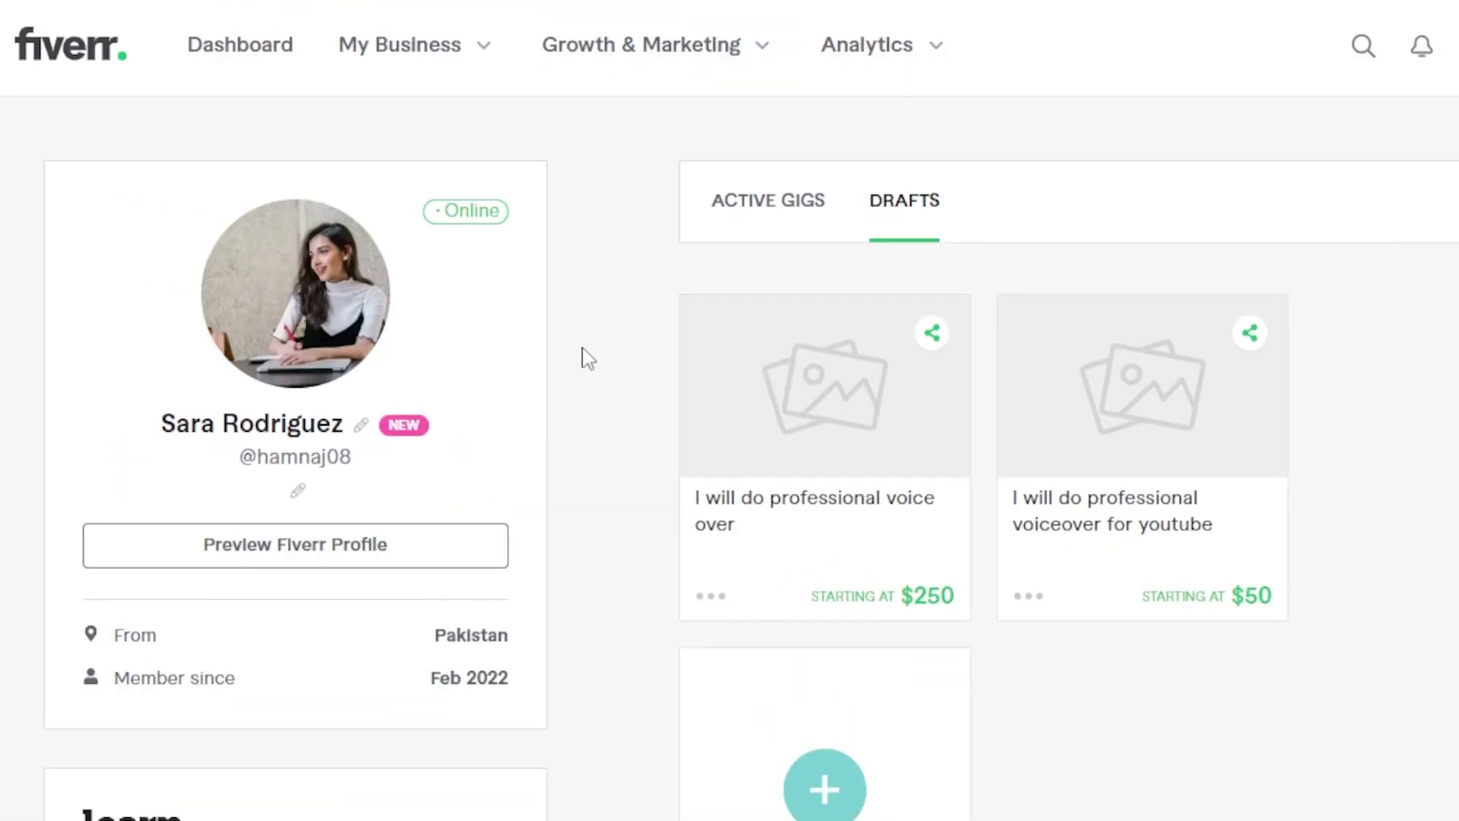
left_click(731, 518)
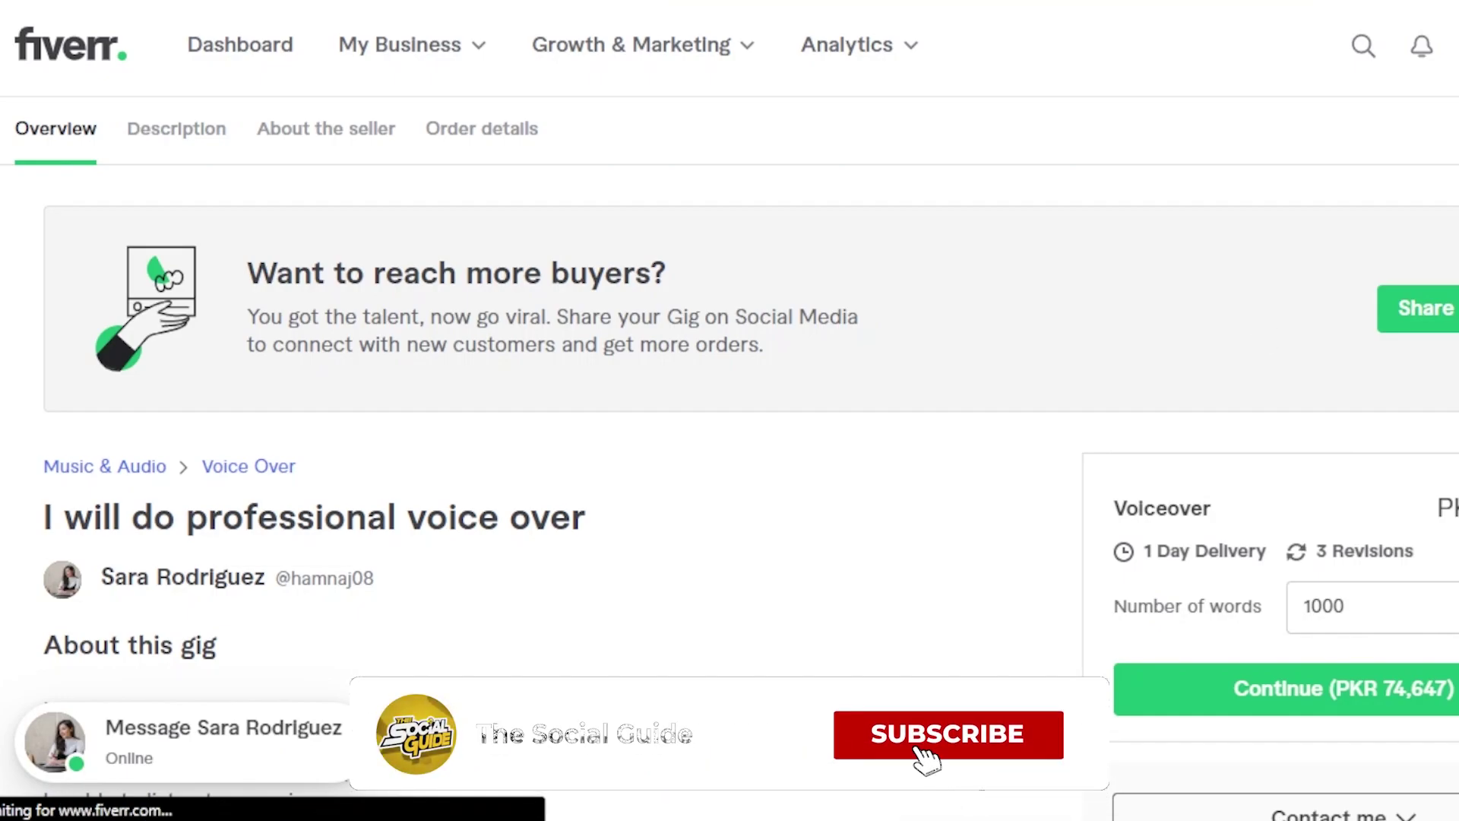
Review the gig page's description, voice attributes, seller information and order details
scroll(569, 436, "down", 15)
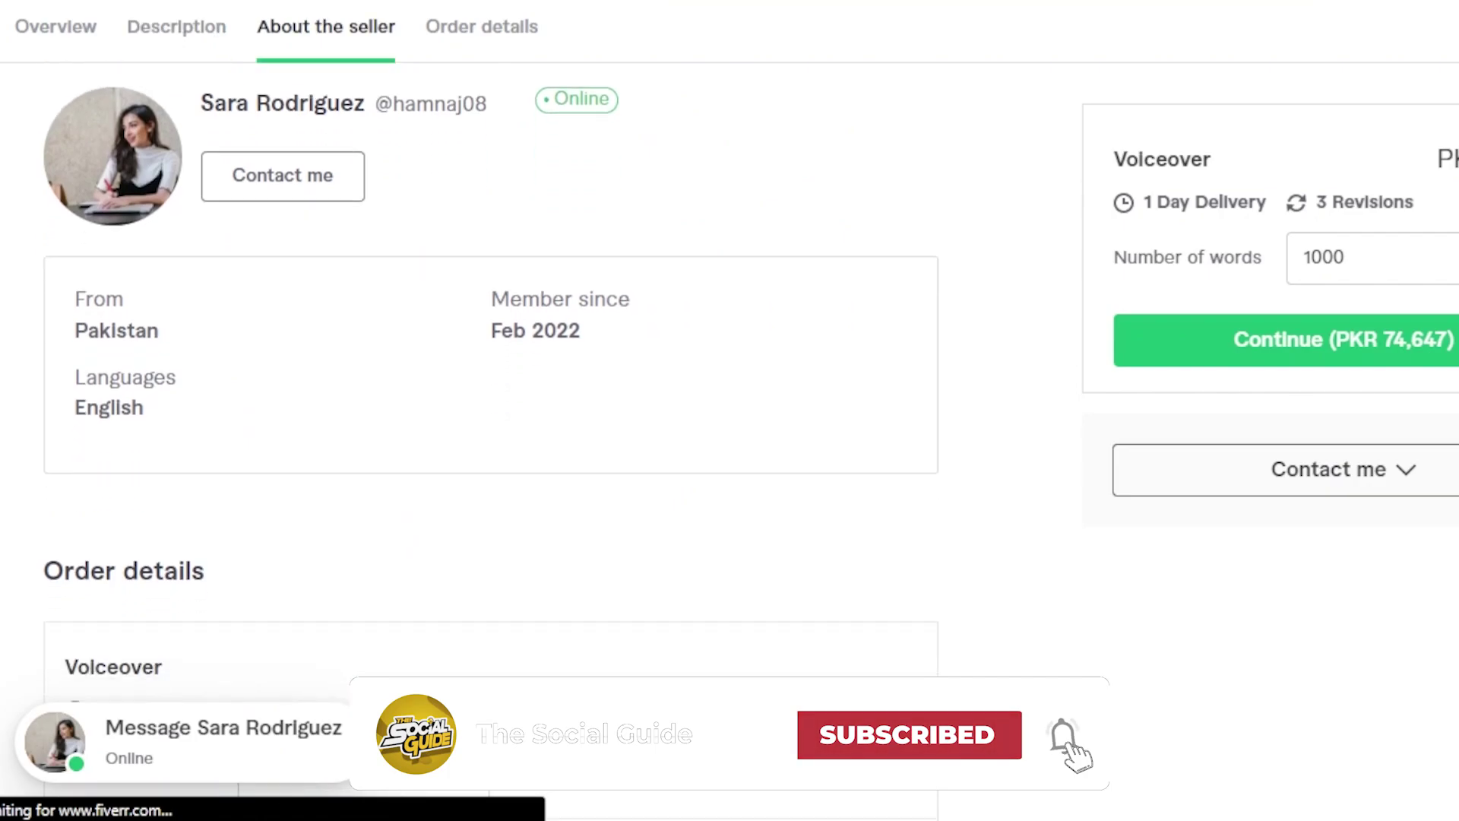
scroll(729, 379, "down", 12)
scroll(730, 379, "up", 7)
scroll(487, 411, "up", 5)
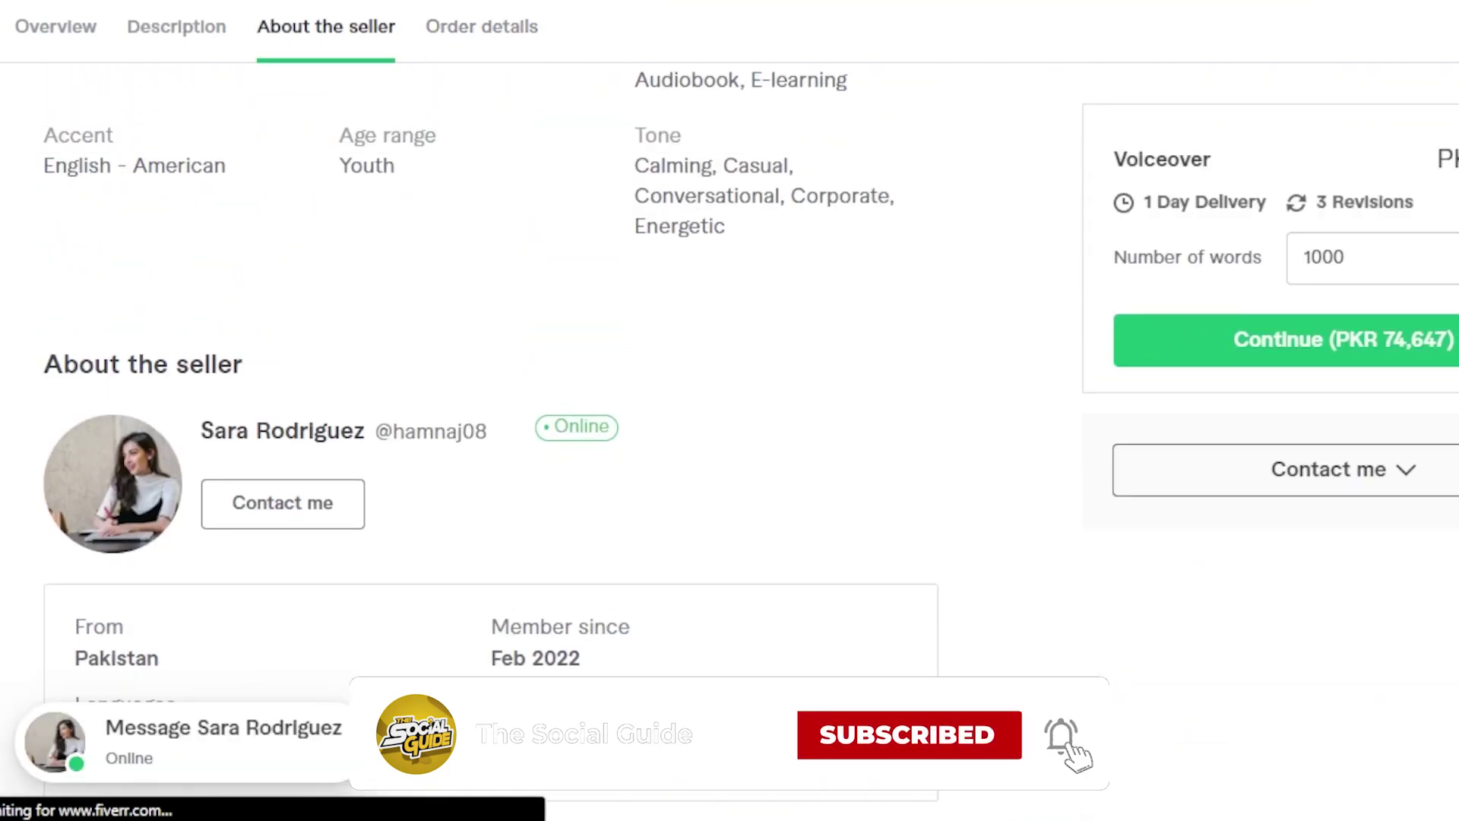
scroll(487, 410, "up", 8)
scroll(730, 410, "up", 3)
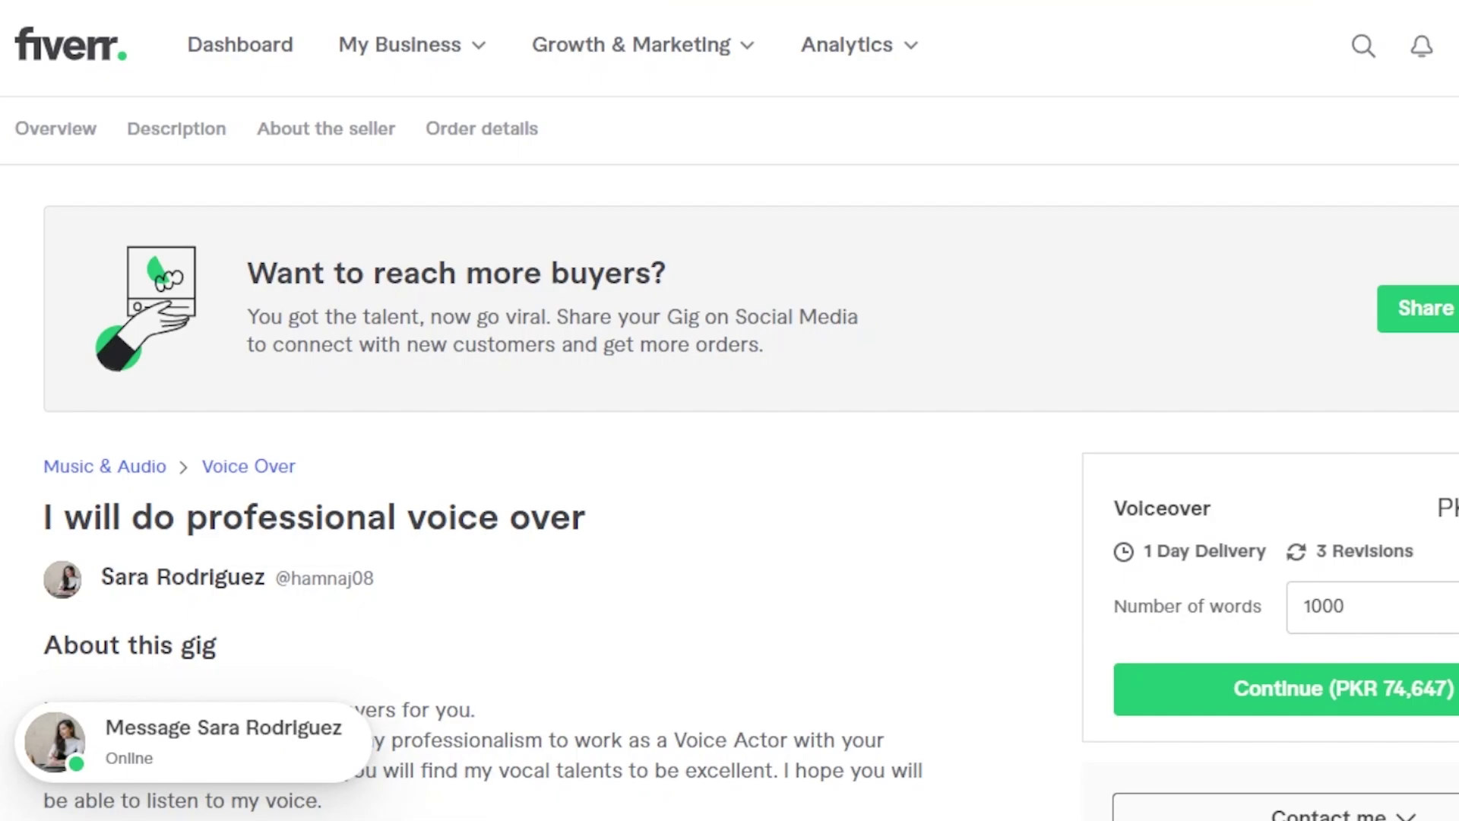
scroll(729, 456, "down", 5)
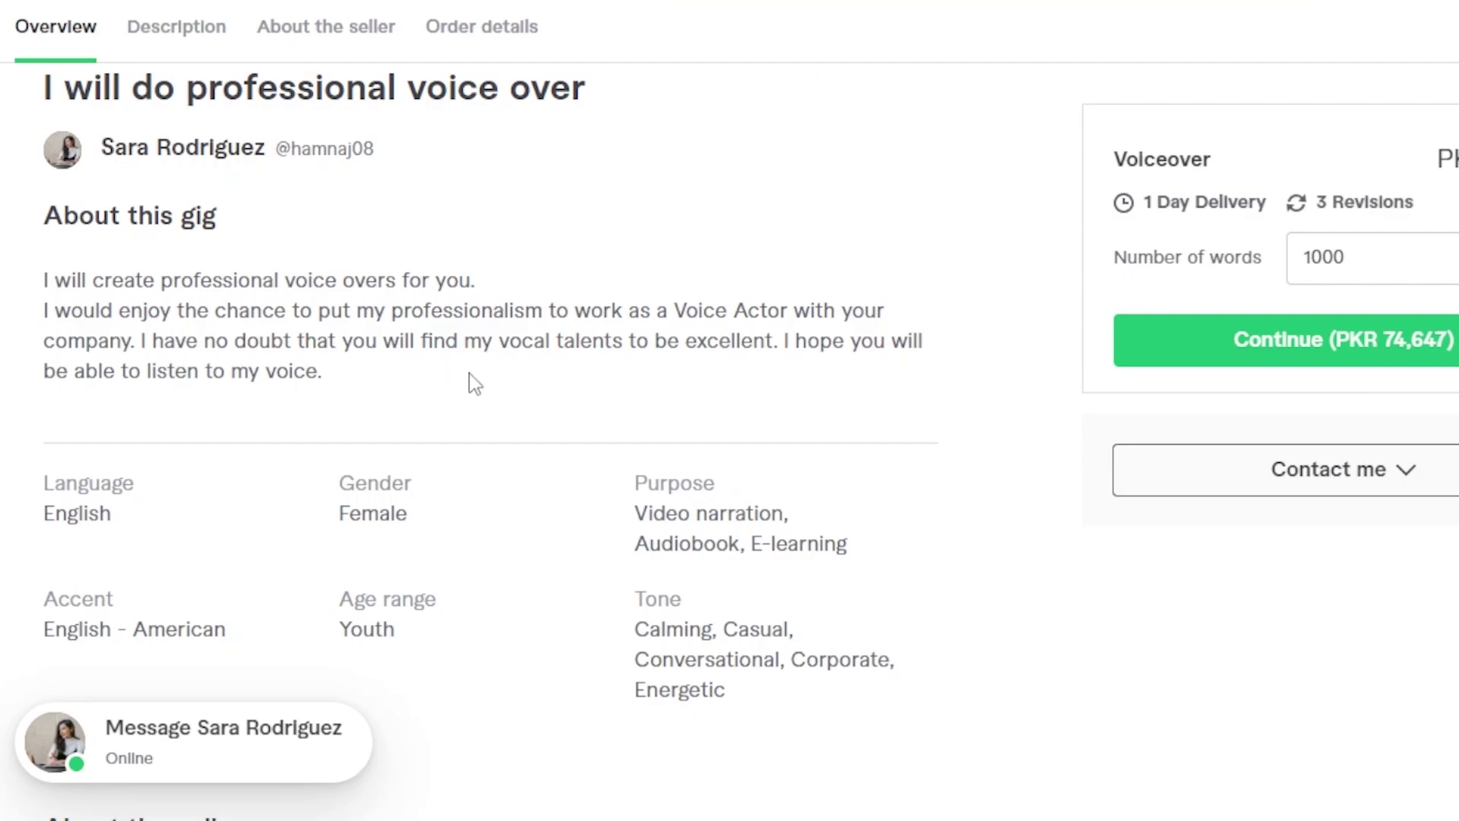
scroll(730, 410, "down", 3)
scroll(492, 441, "down", 3)
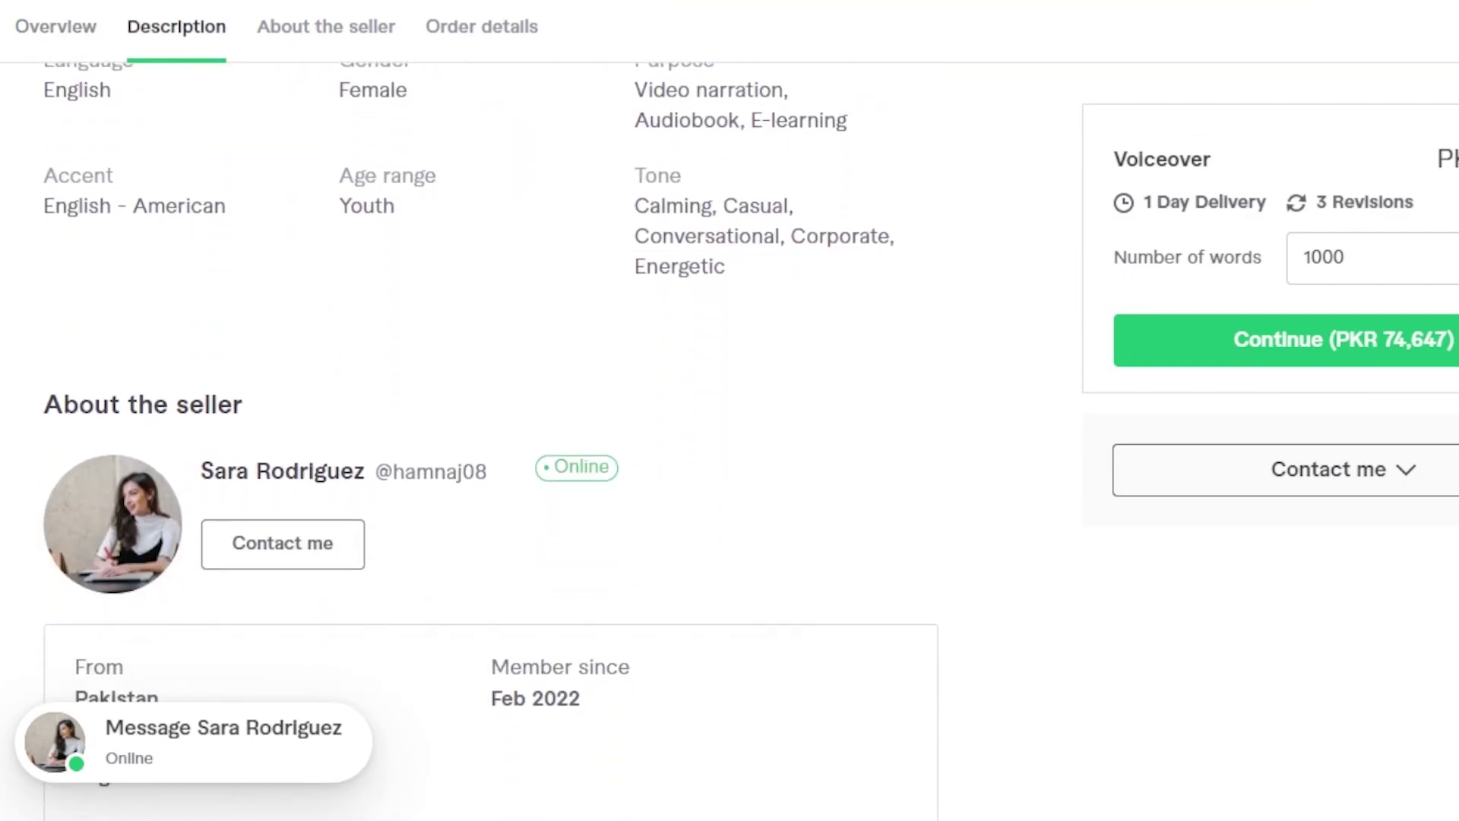
scroll(491, 441, "down", 6)
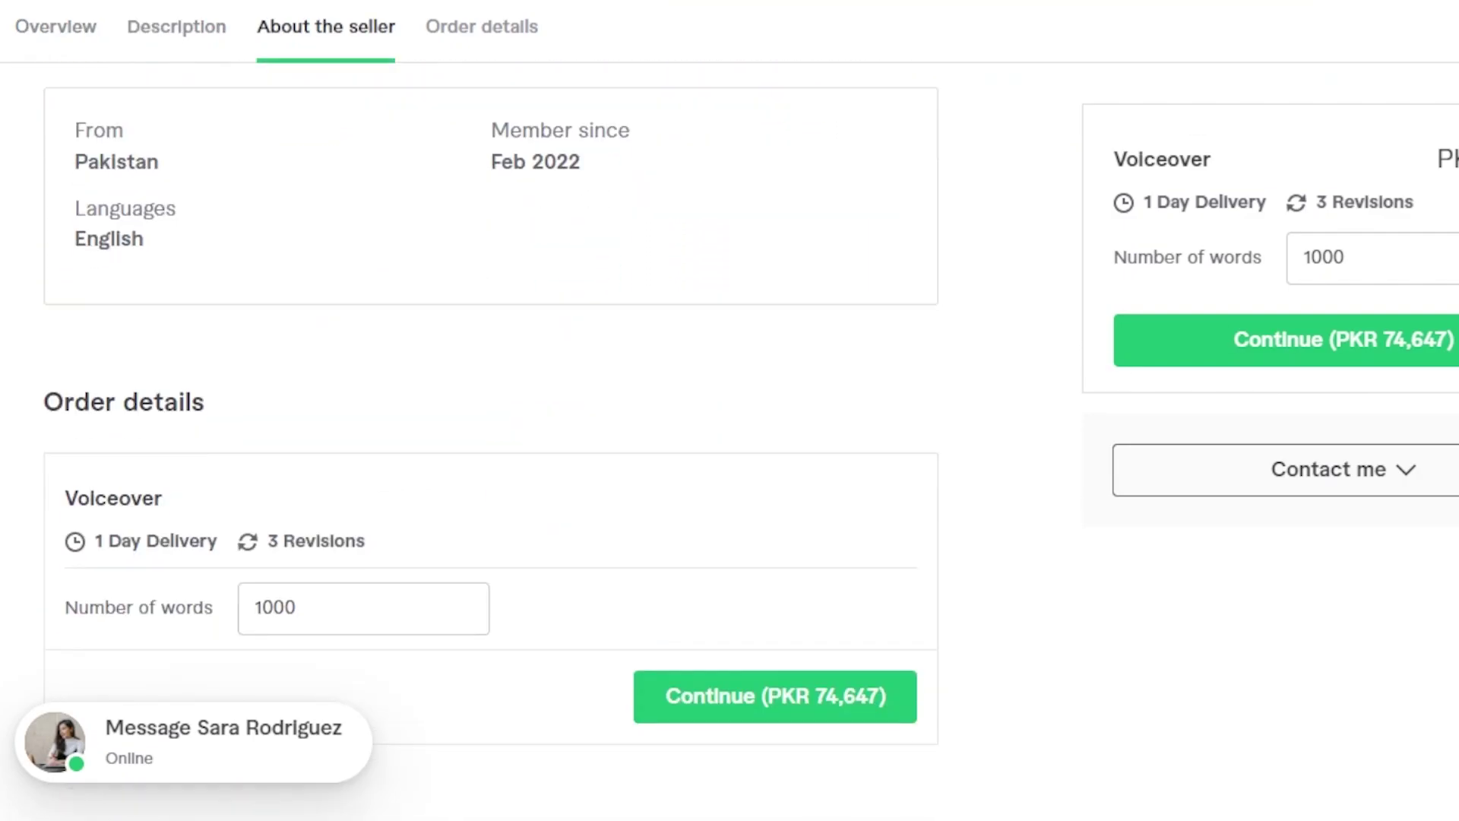
scroll(491, 441, "down", 1)
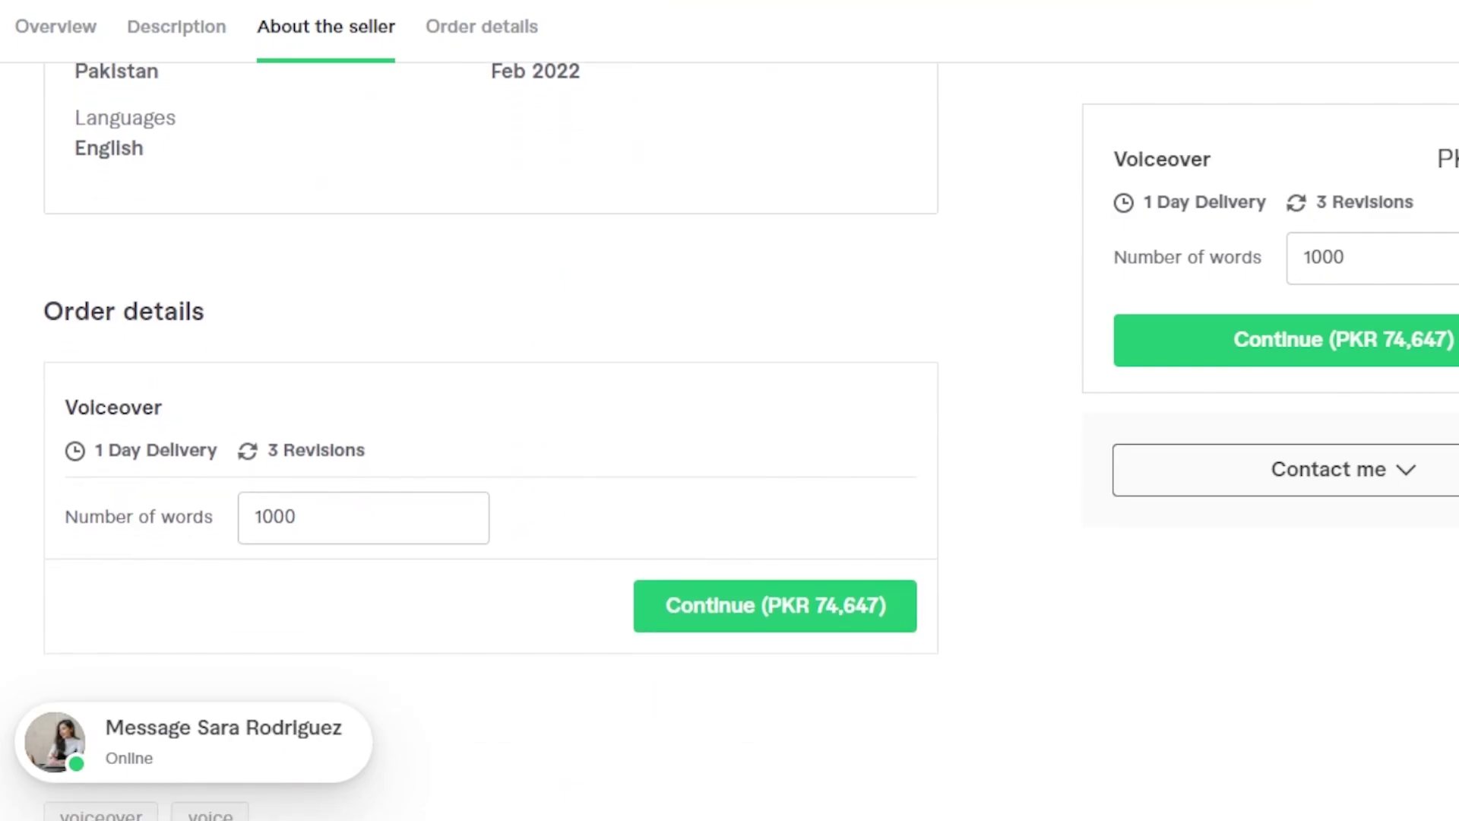
scroll(492, 440, "up", 10)
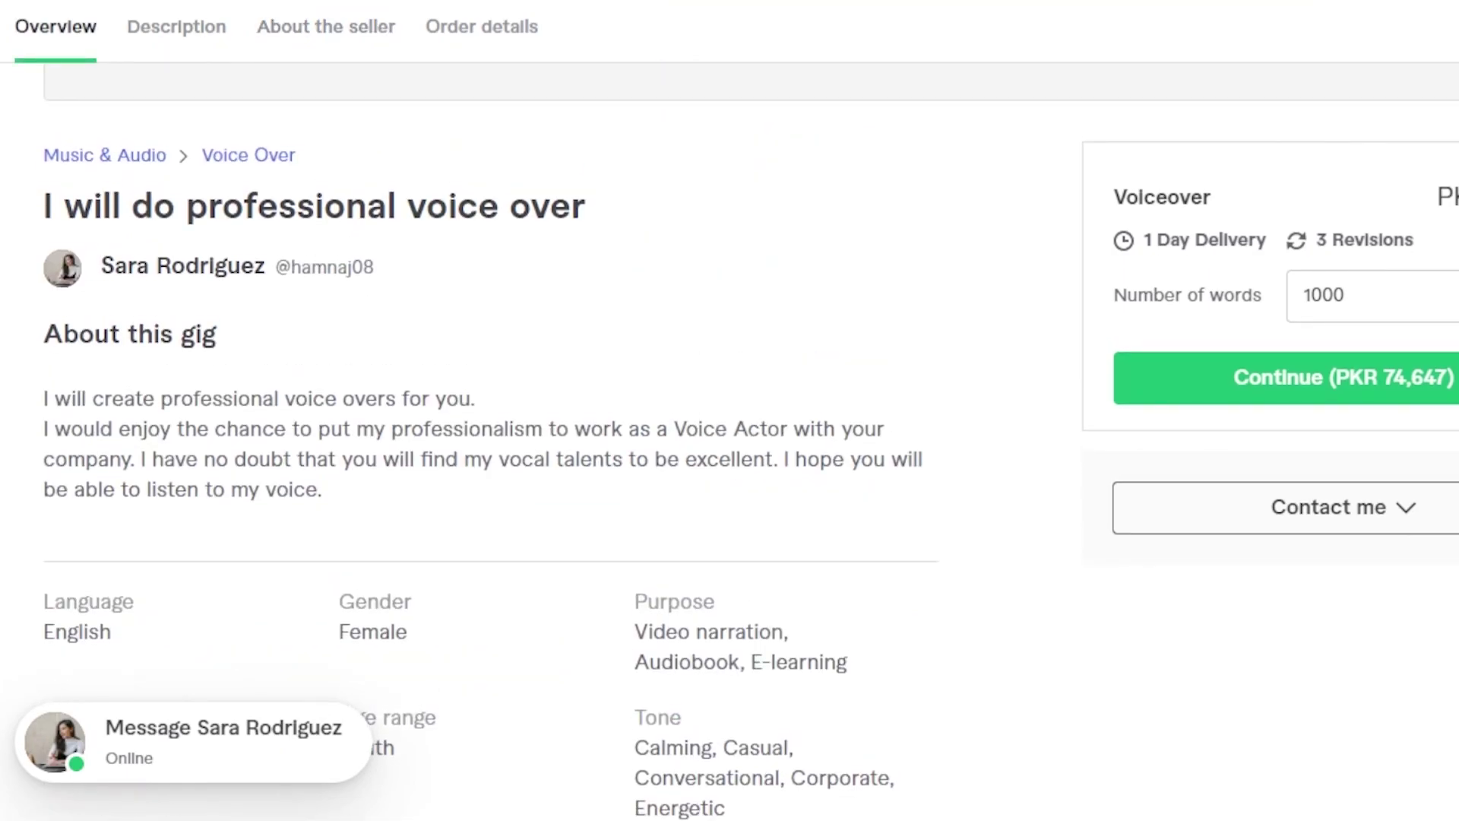
scroll(491, 442, "up", 4)
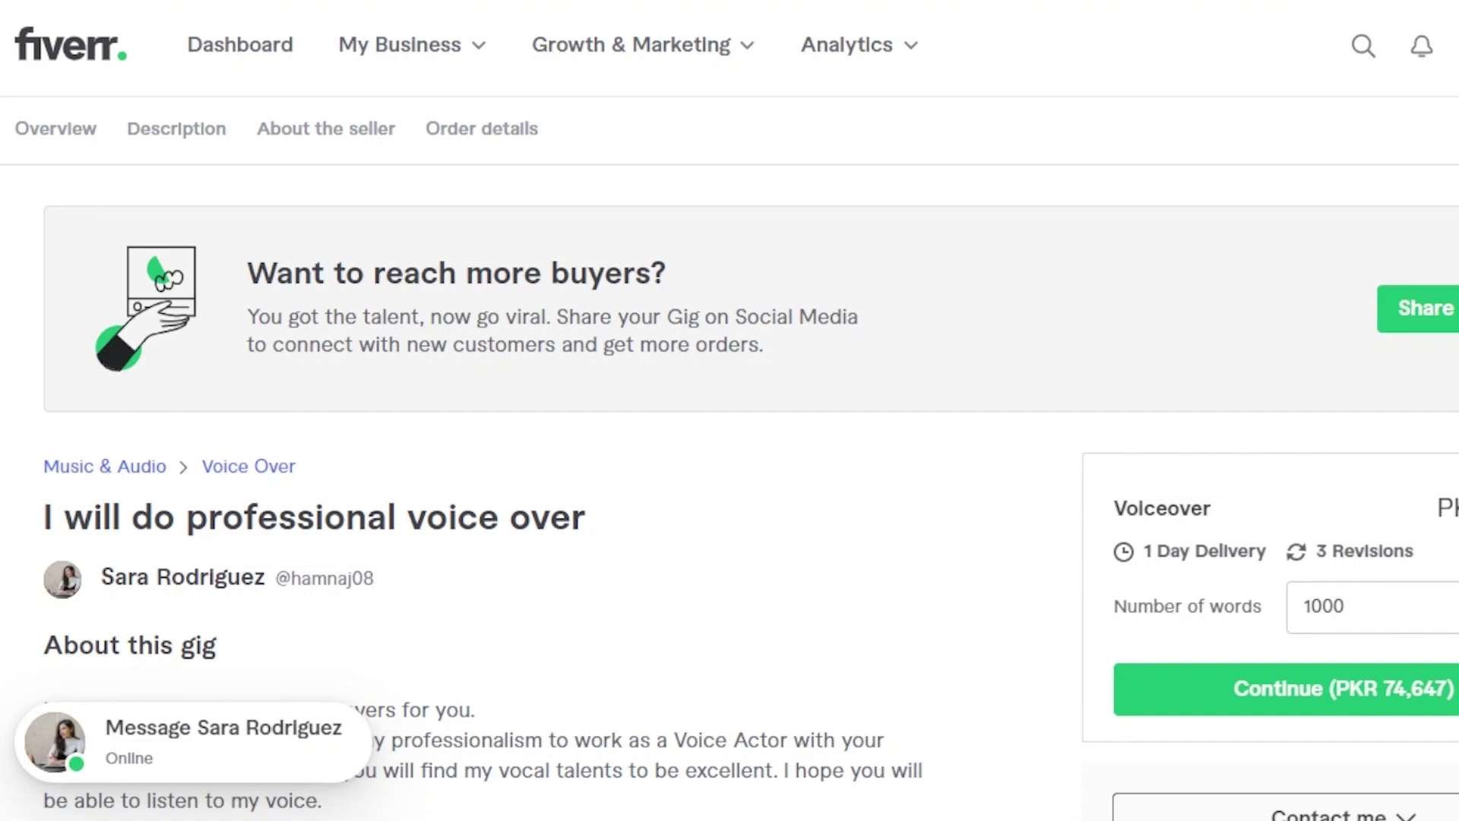
scroll(729, 410, "down", 4)
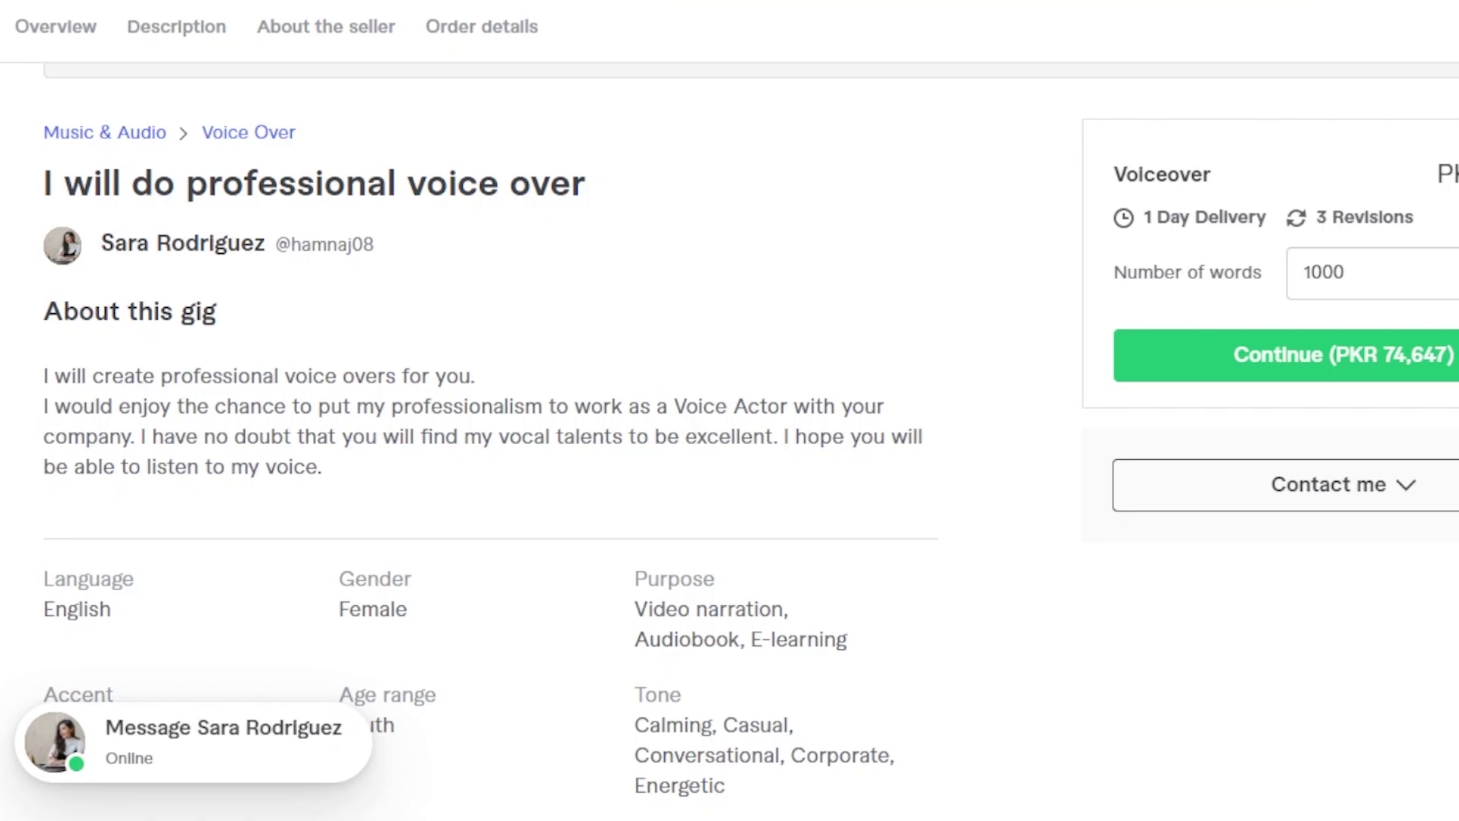
scroll(1428, 308, "up", 3)
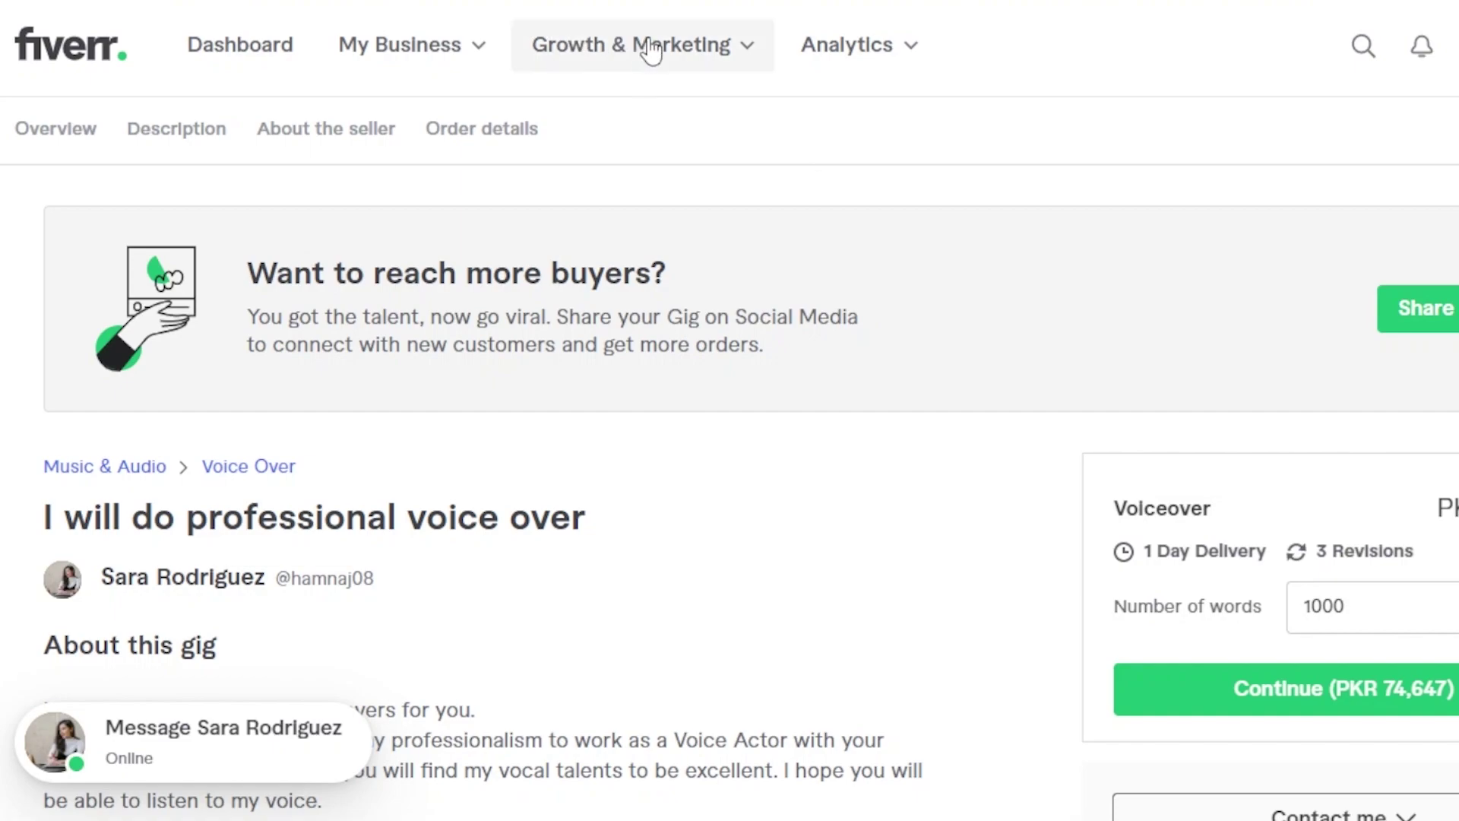
Open the Scale Your Business page, dismiss the audio download bar, and read the Create Your Badge section
left_click(754, 53)
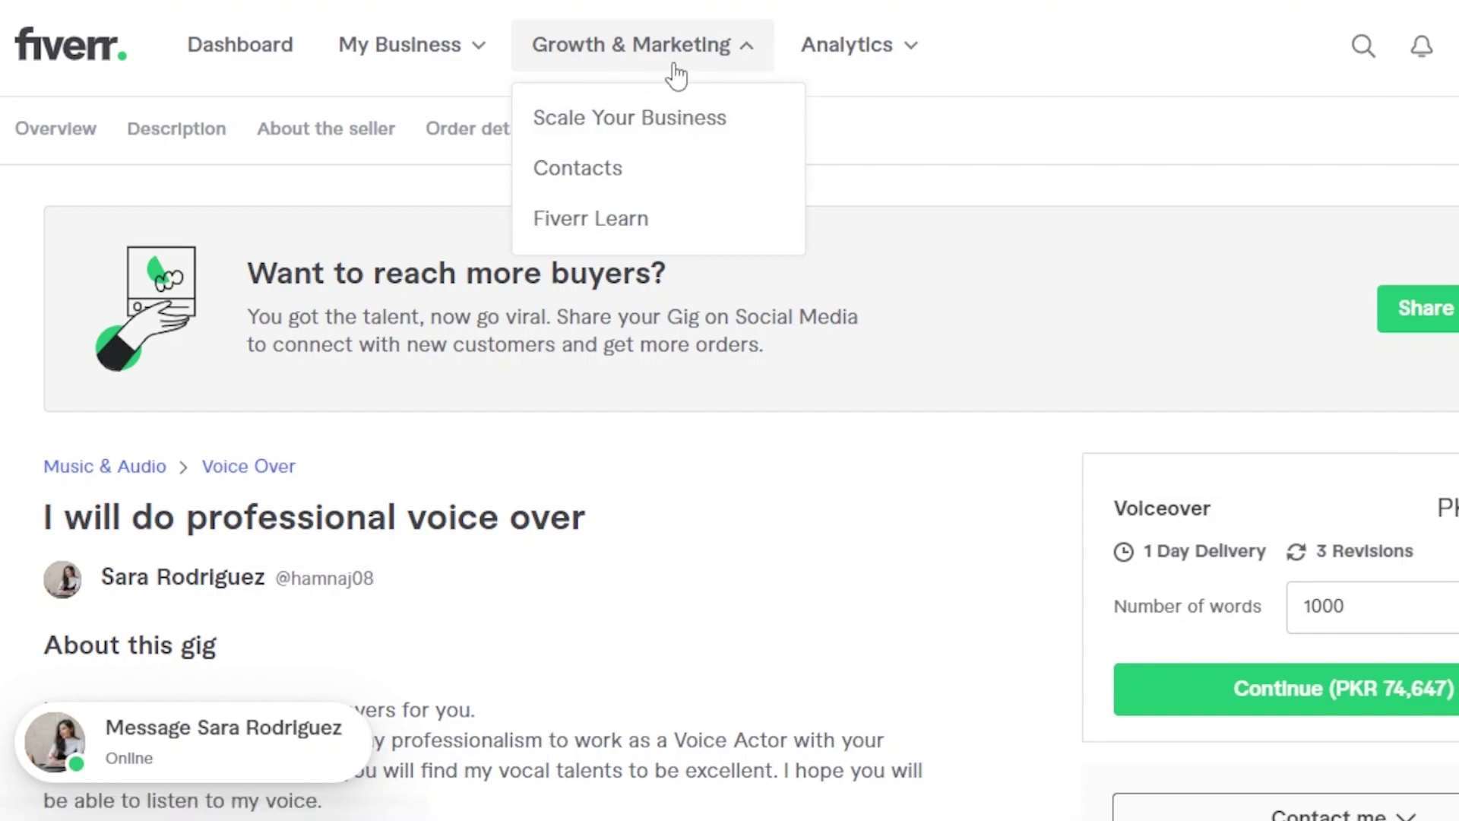
left_click(664, 114)
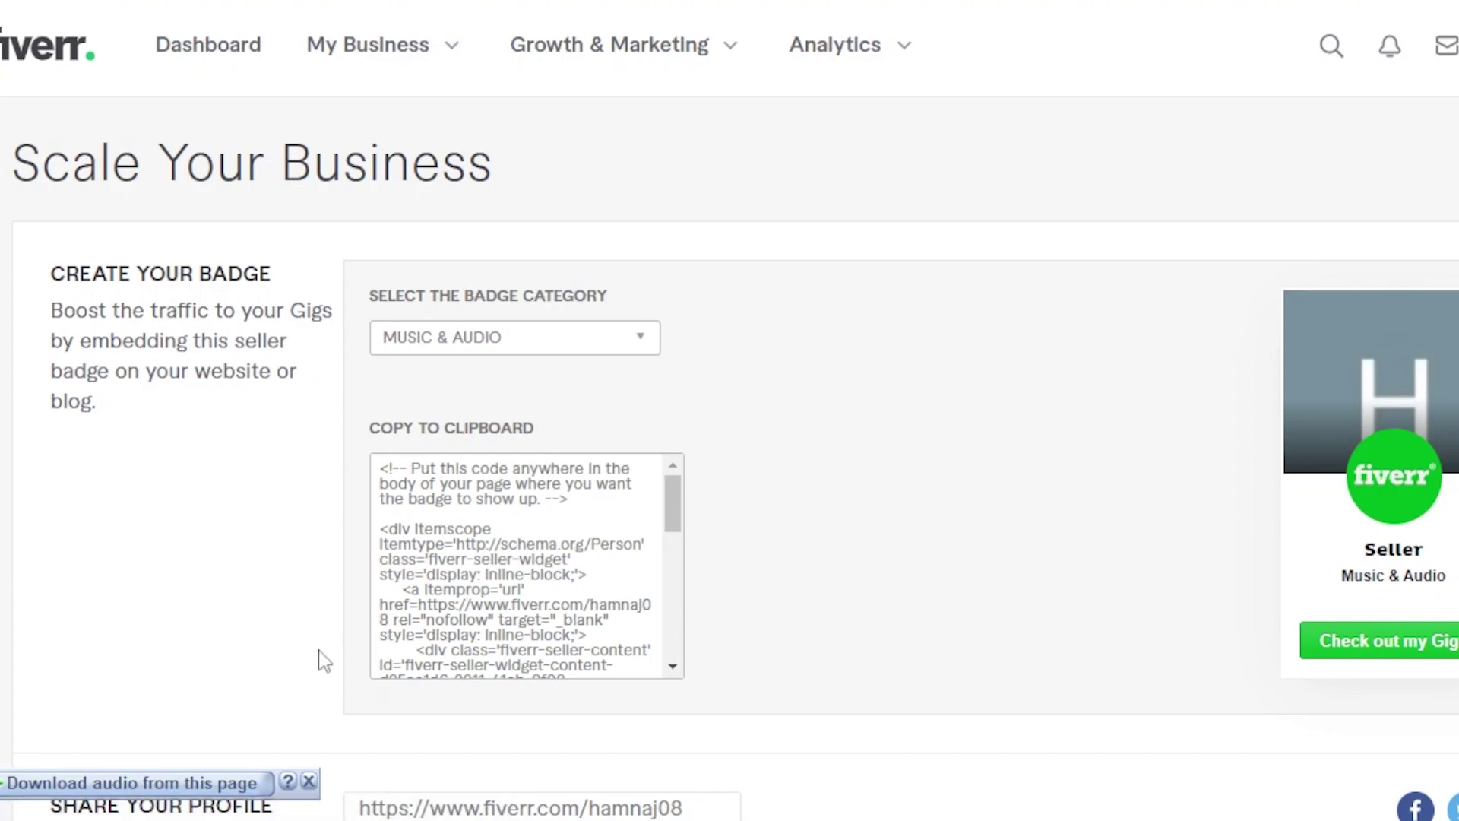
left_click(309, 780)
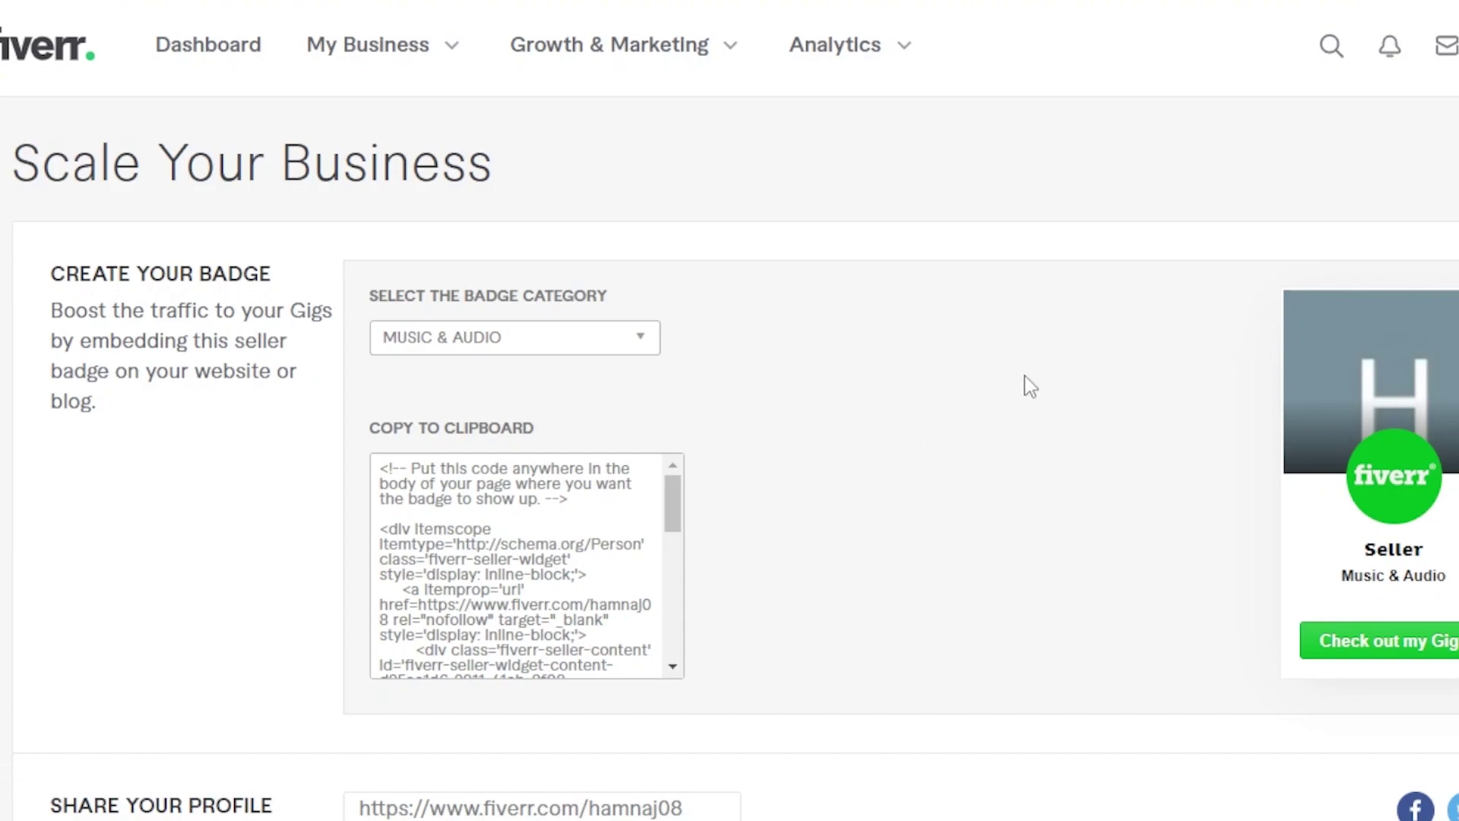
scroll(1029, 384, "down", 3)
scroll(1005, 150, "up", 3)
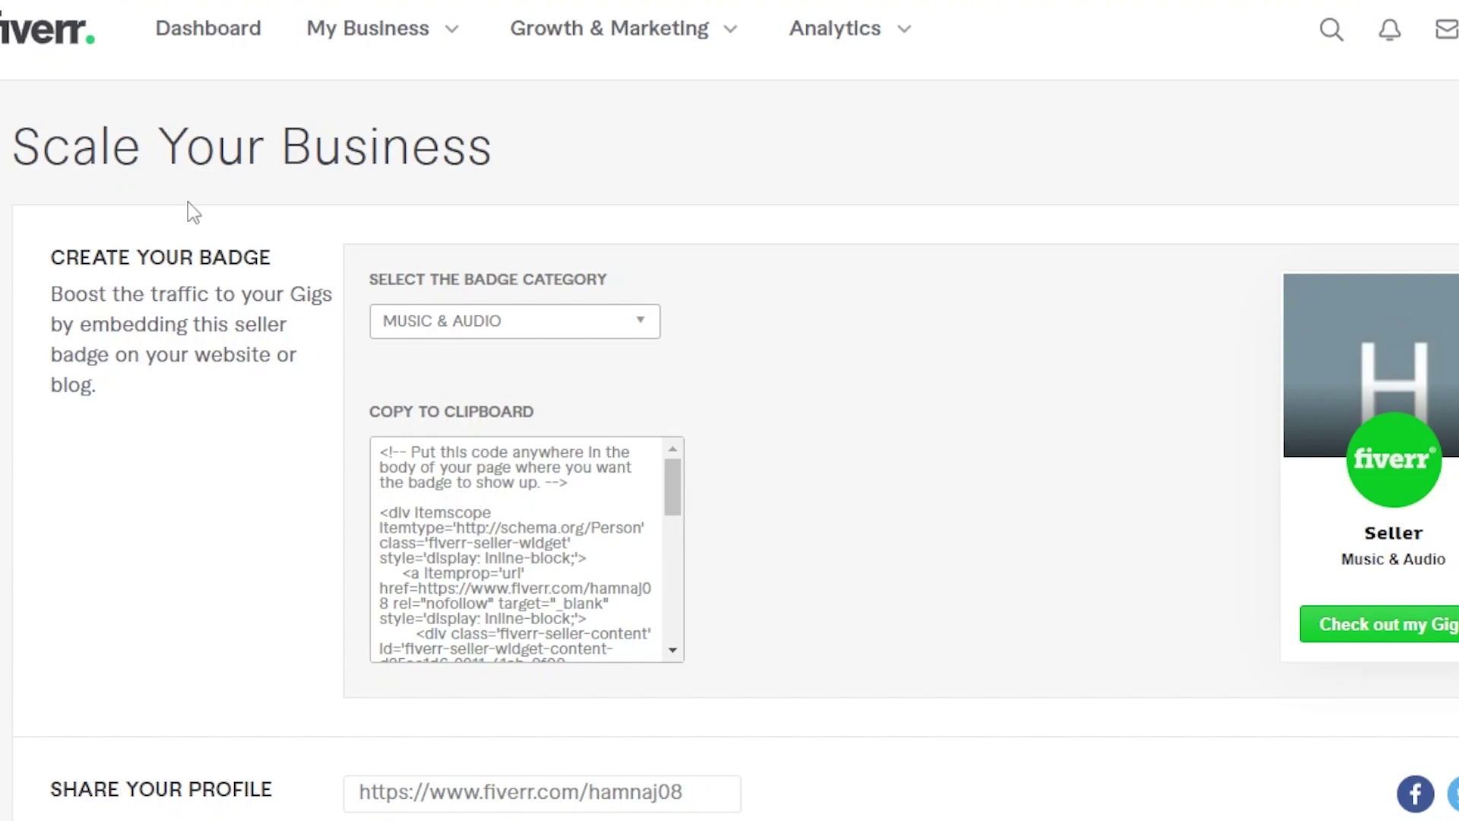
left_click_drag(52, 296, 209, 295)
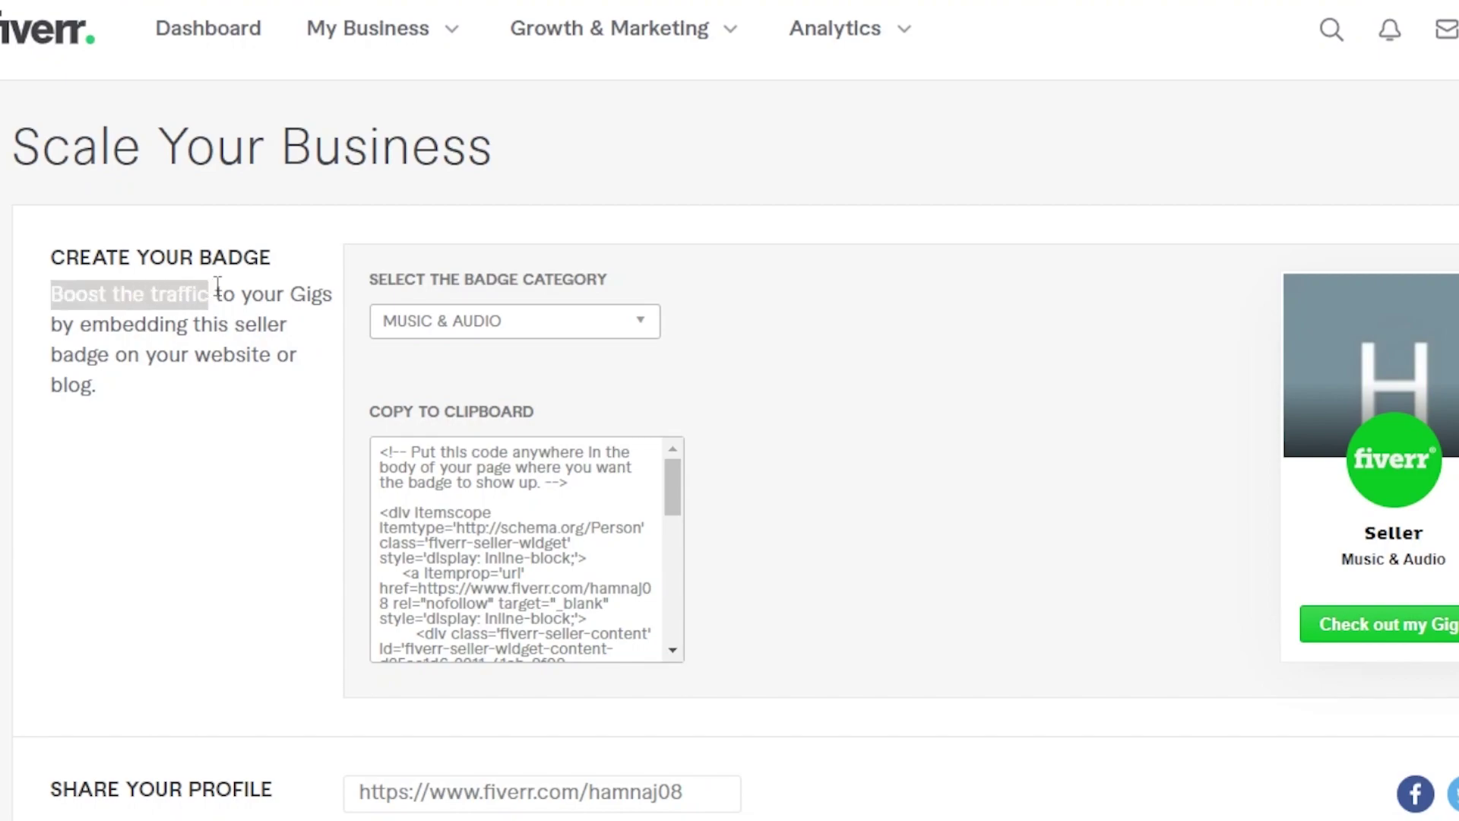
left_click(434, 216)
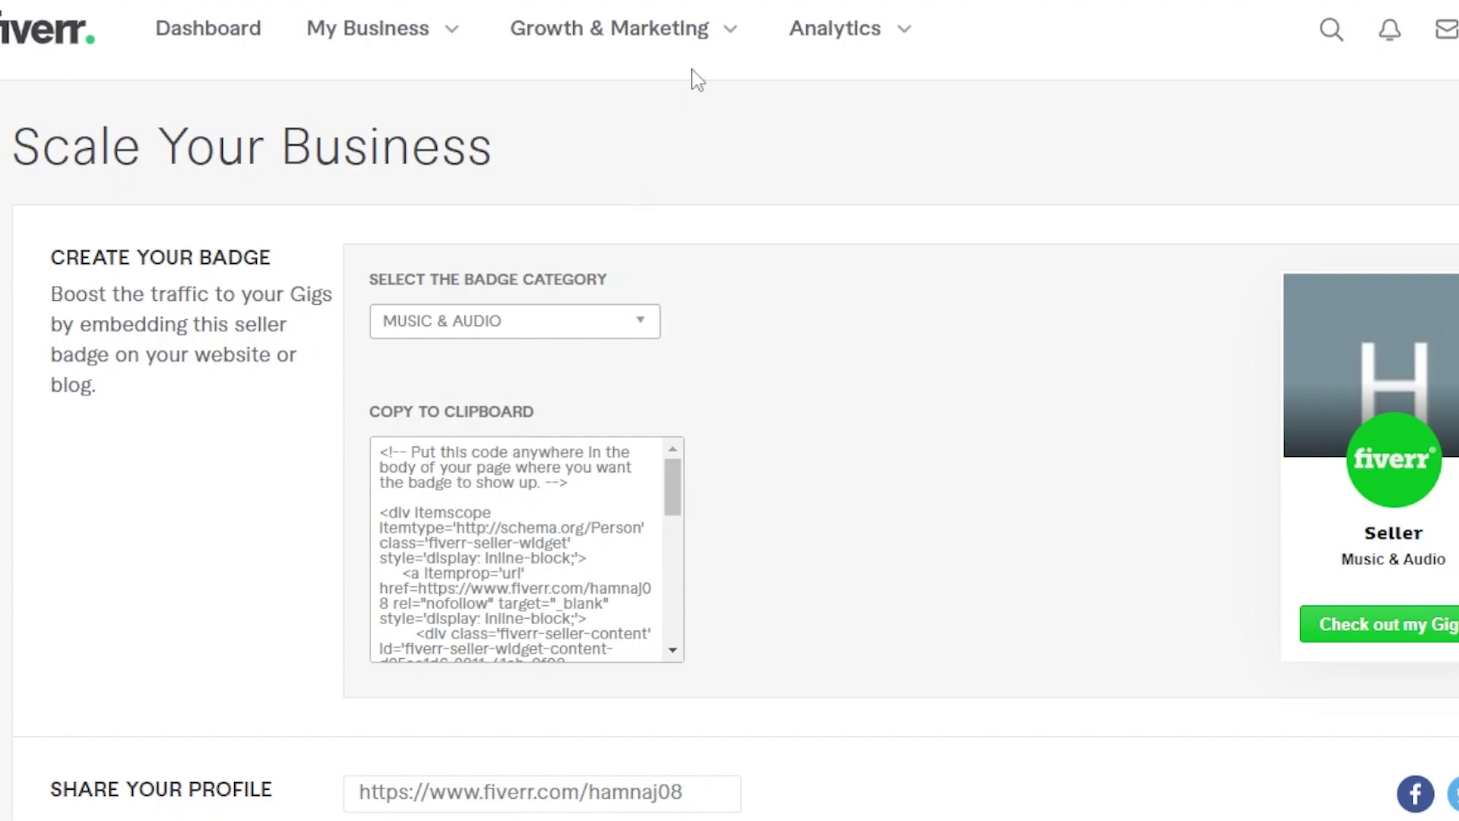
left_click(721, 45)
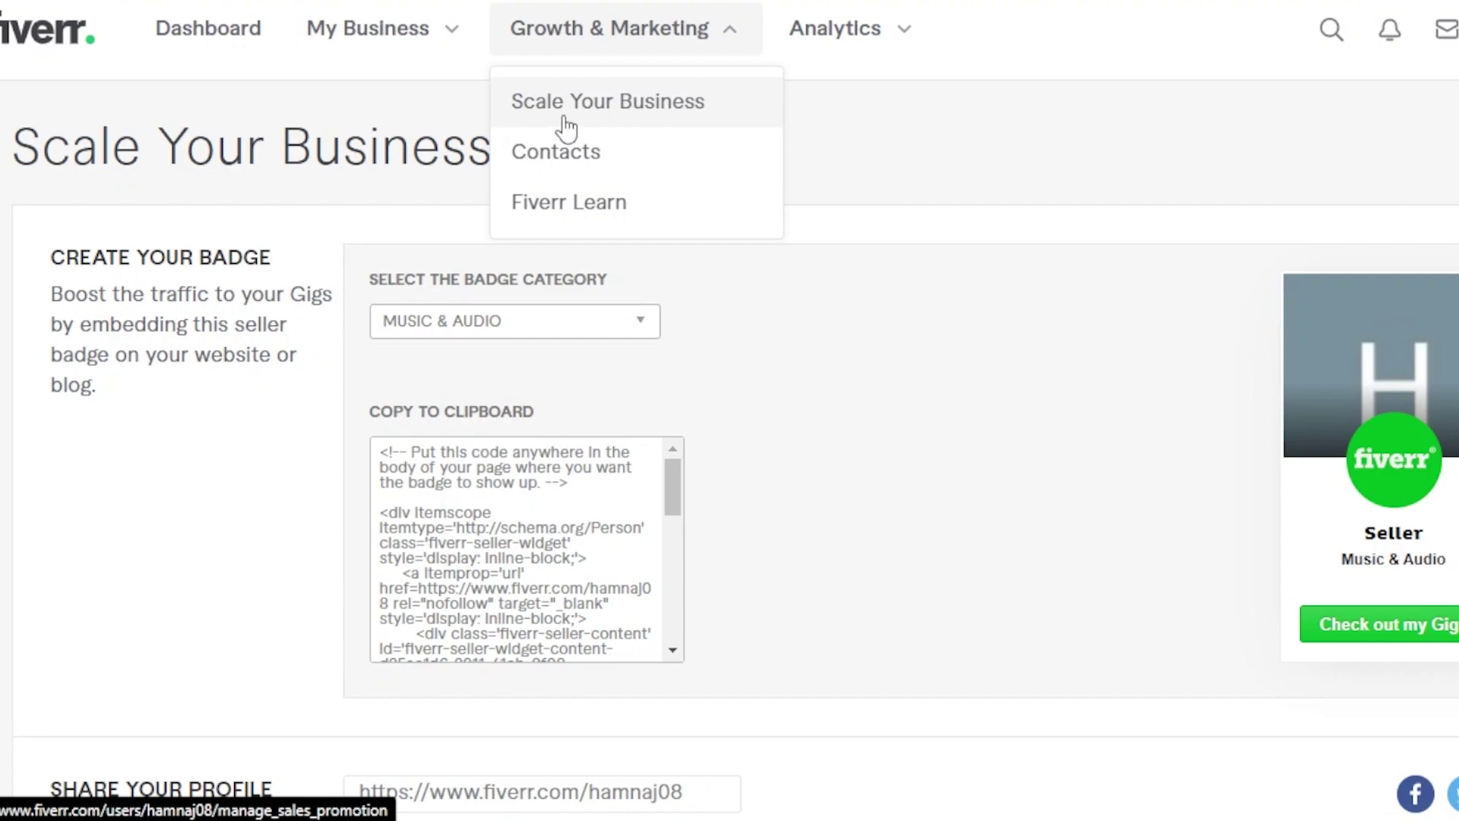
left_click(897, 209)
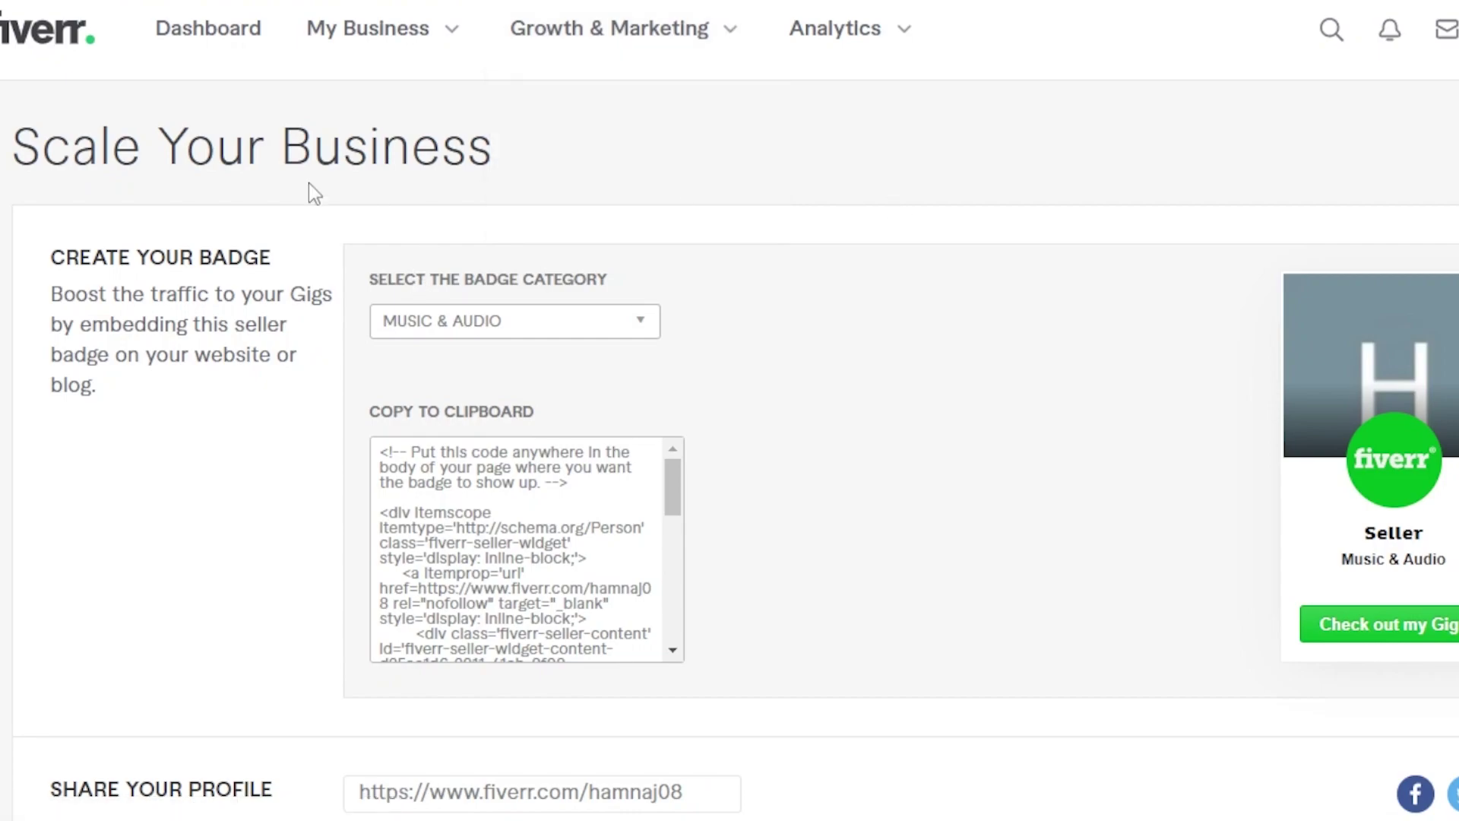
Return to the seller dashboard and review its performance rates, business tips and social network links
left_click(217, 61)
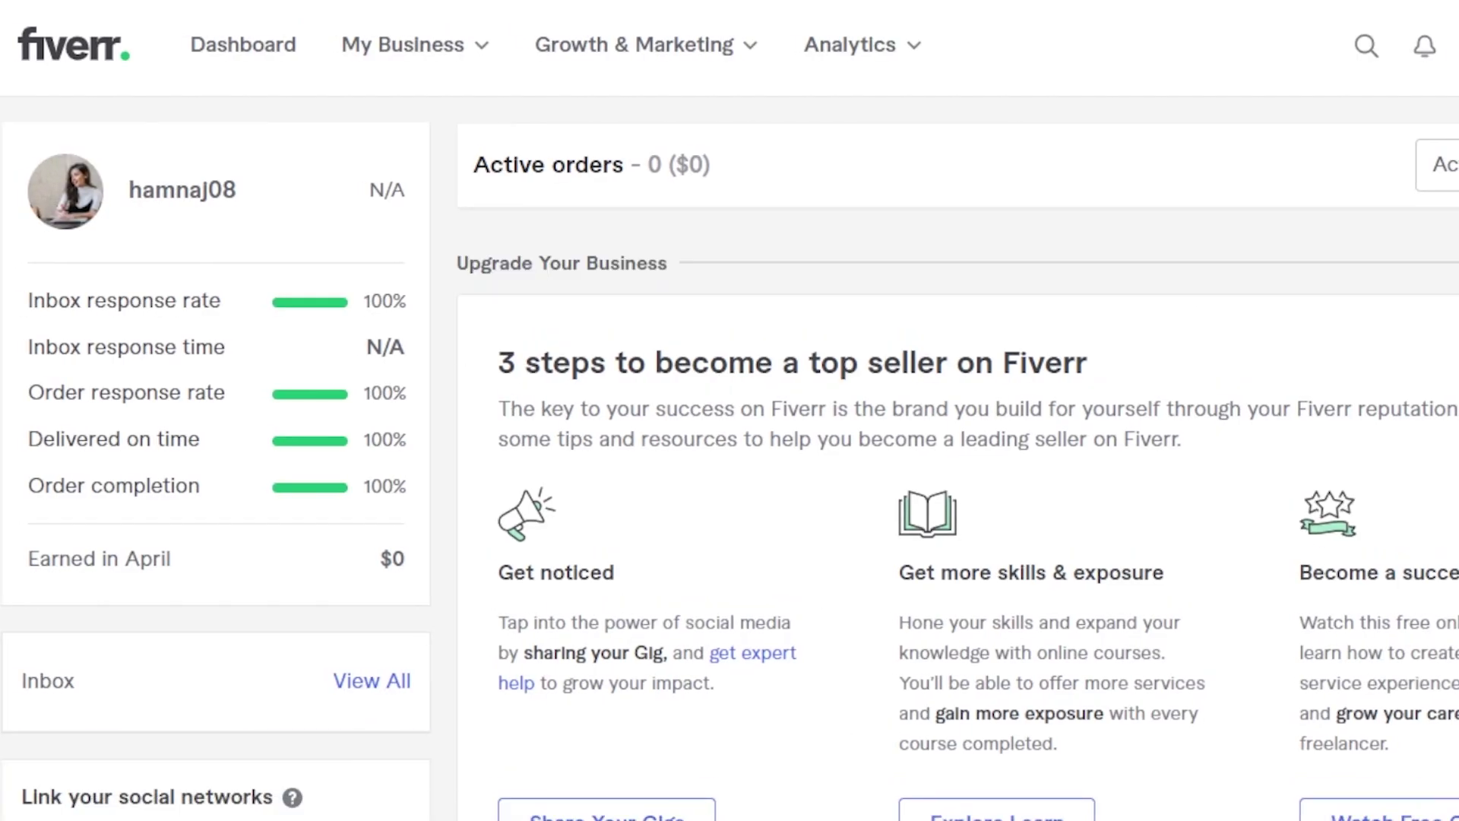
scroll(731, 410, "down", 5)
scroll(730, 412, "down", 3)
scroll(730, 410, "up", 8)
scroll(730, 411, "down", 8)
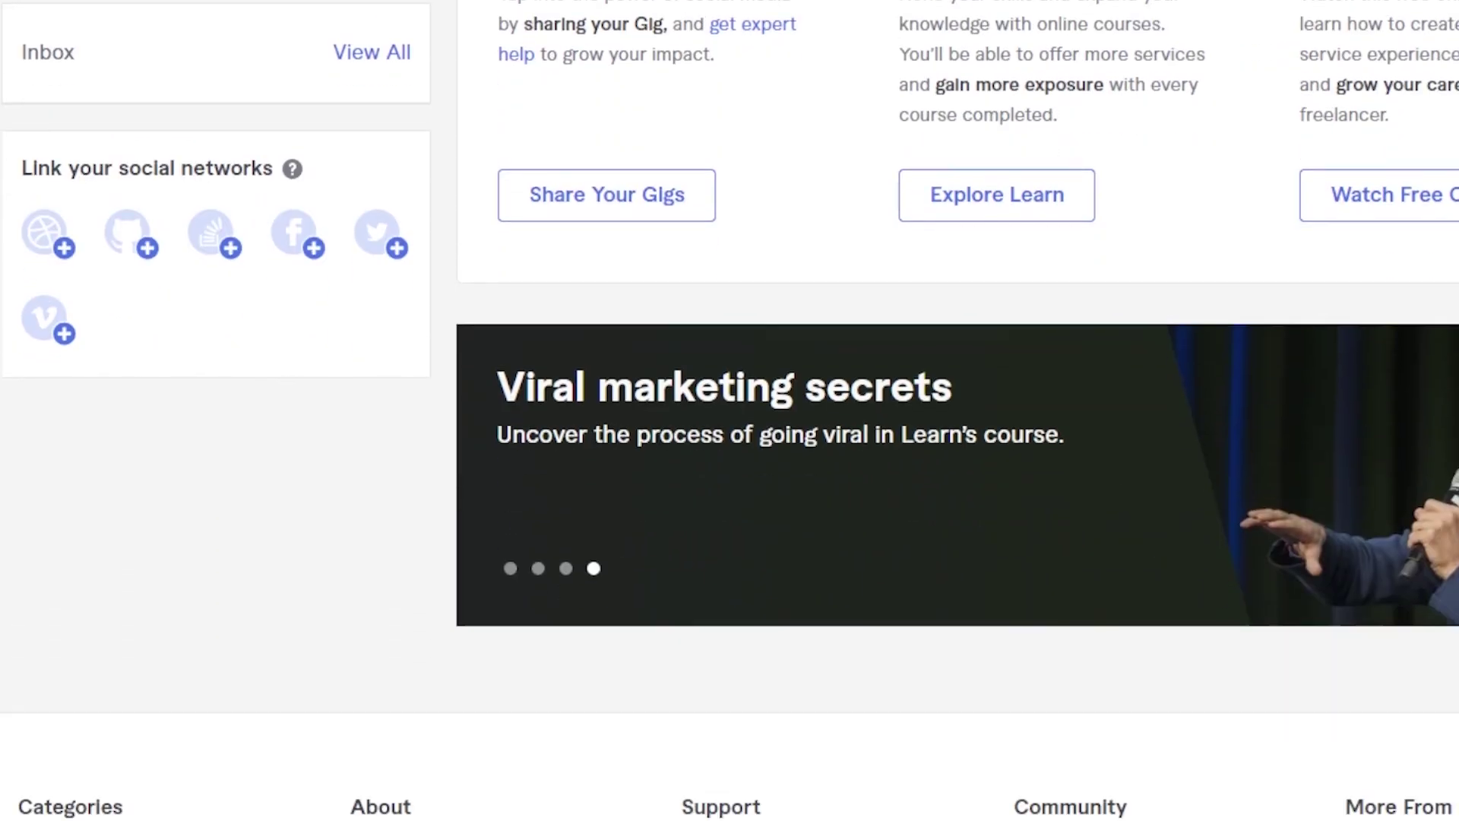
scroll(910, 199, "up", 9)
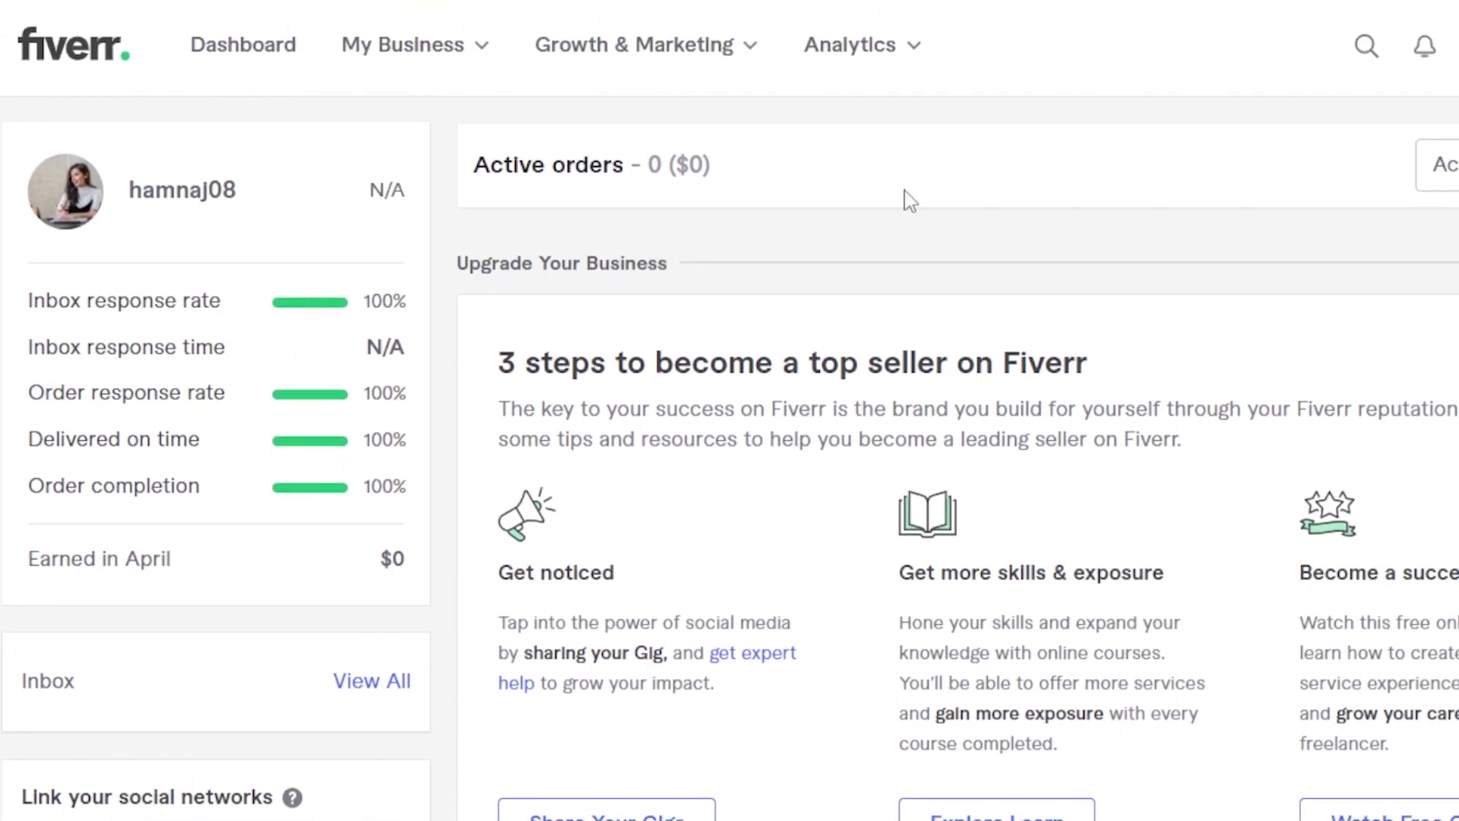